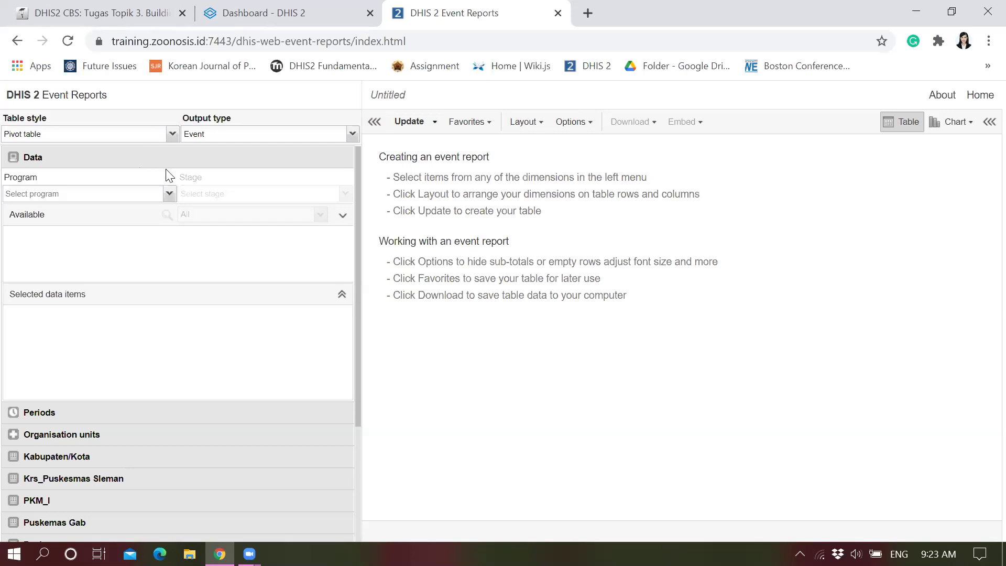
Choose the Edy_Surveilans_Register Rabies program and look over its program and stage options
click(169, 194)
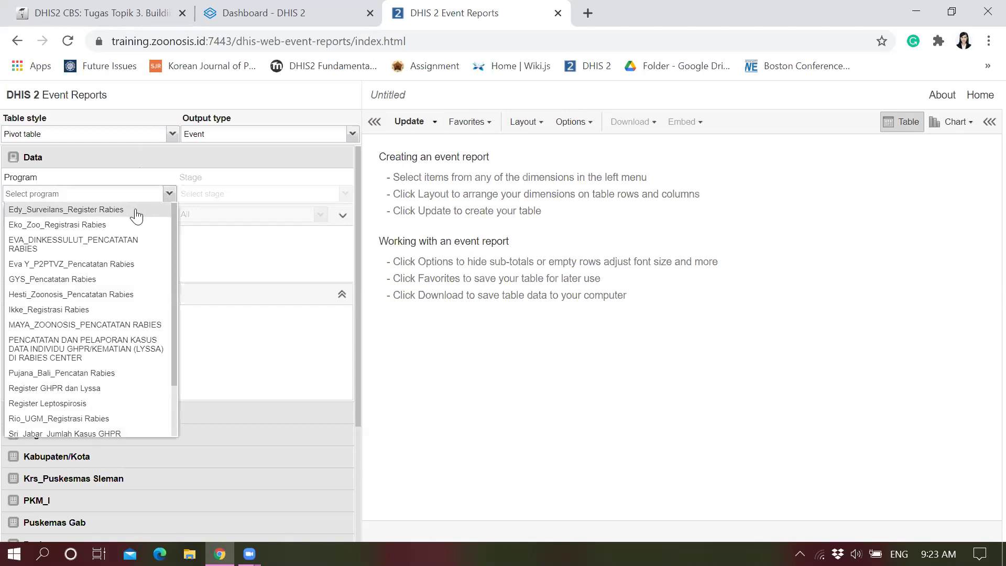
click(169, 194)
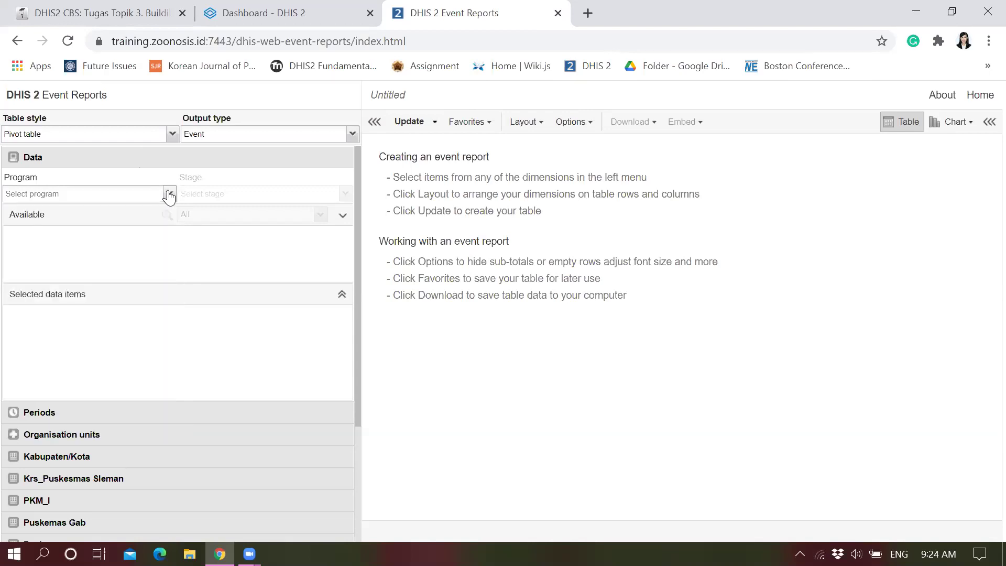
click(169, 194)
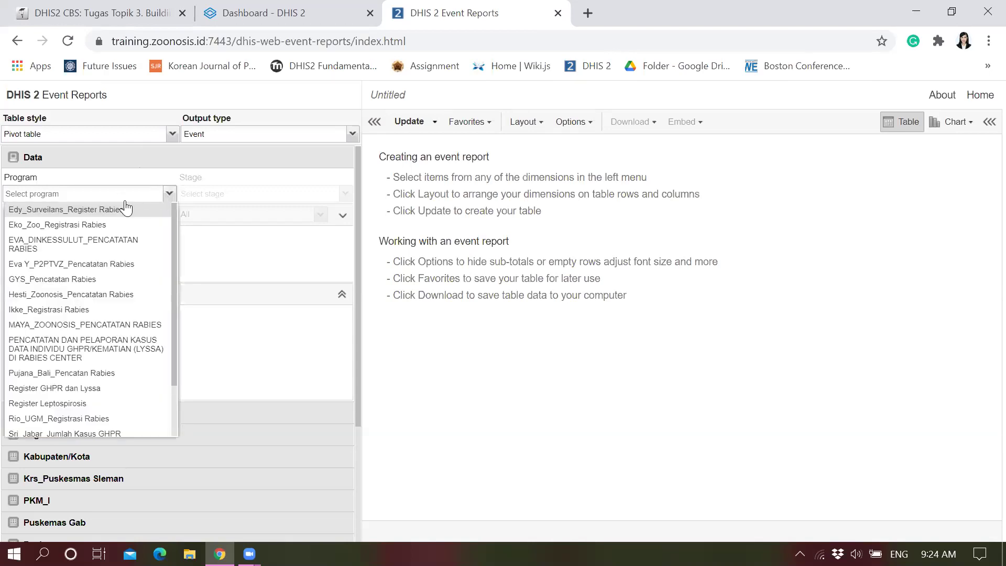
click(78, 209)
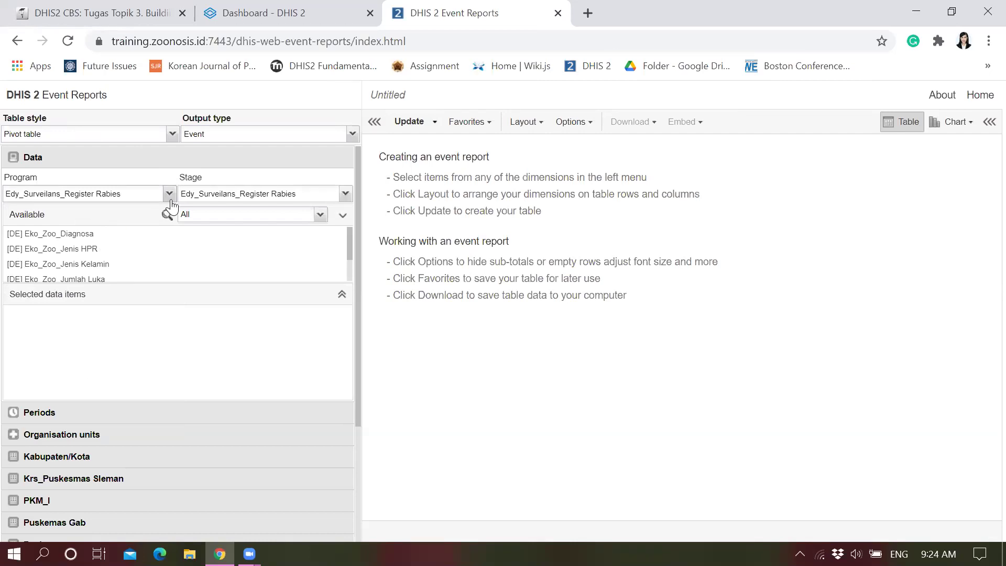
click(345, 195)
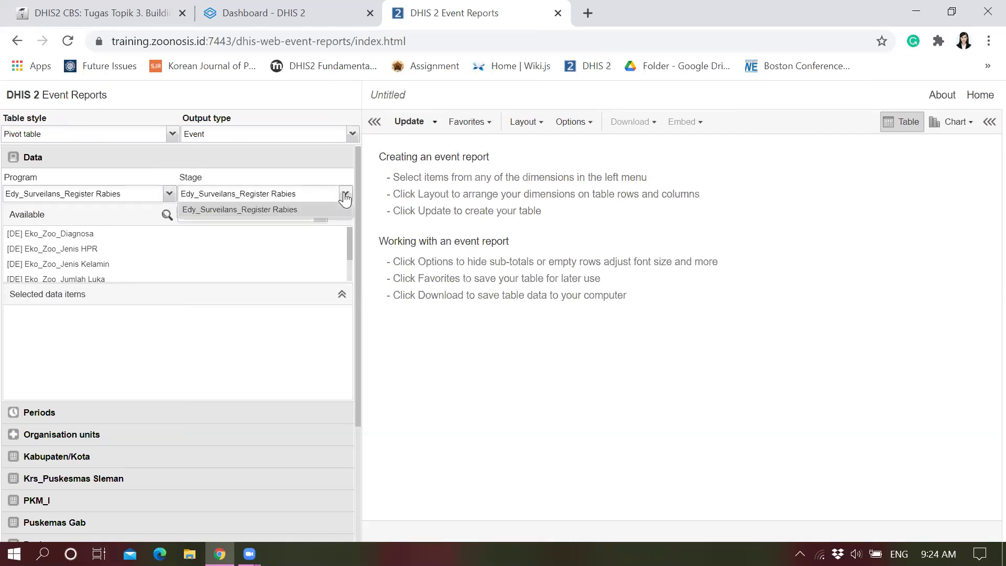
click(171, 195)
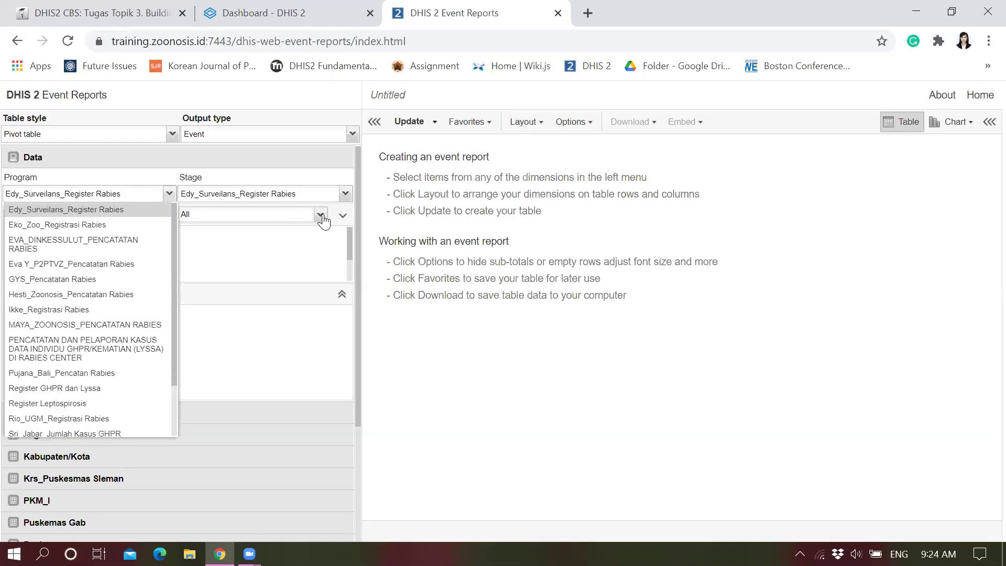
click(346, 196)
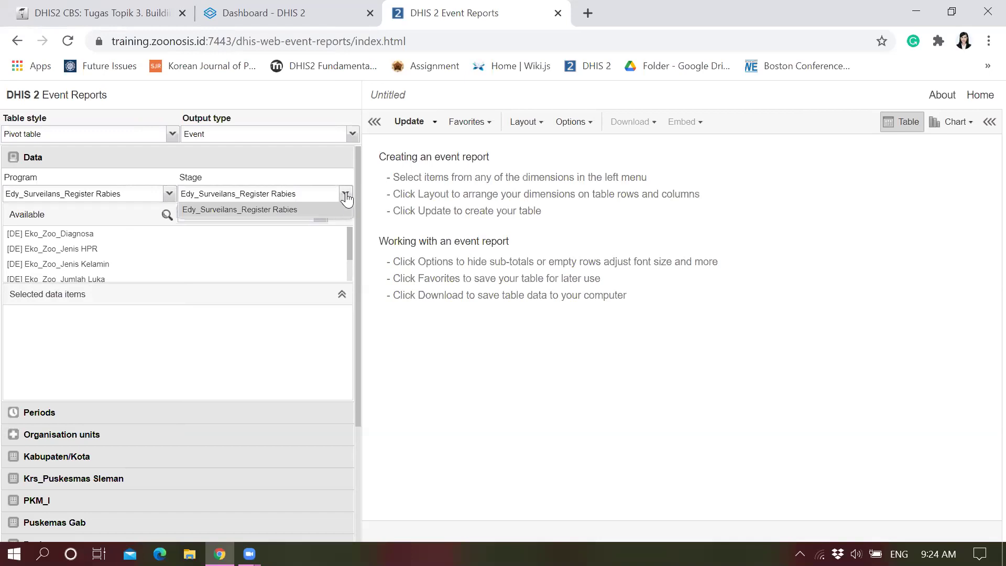
click(345, 196)
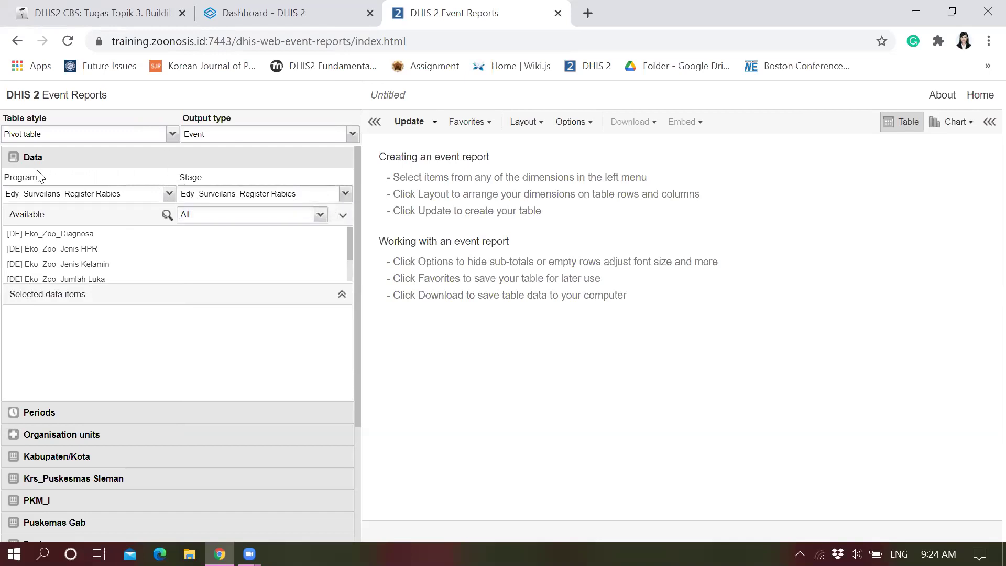
Set the report's program to Hesti_Zoonosis_Pencatatan Rabies
click(27, 183)
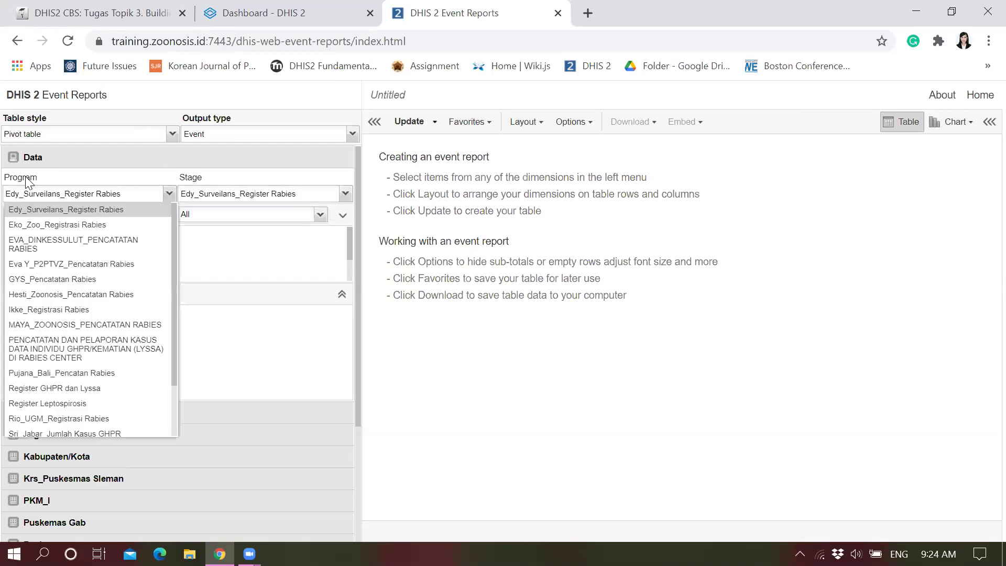
click(28, 184)
click(28, 183)
click(42, 296)
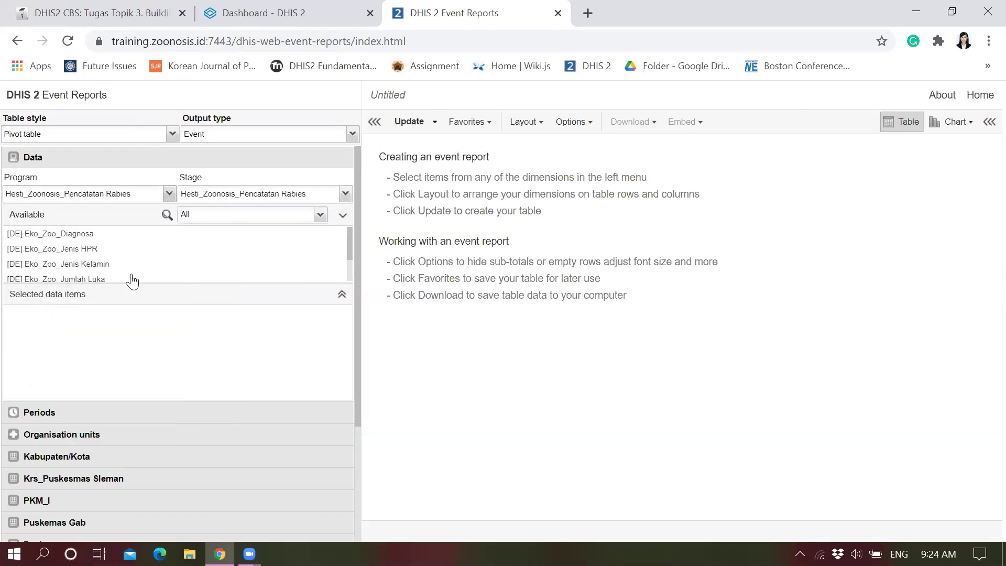
Add the data element Eko_Zoo_Jenis Kelamin to the selected data items
click(167, 215)
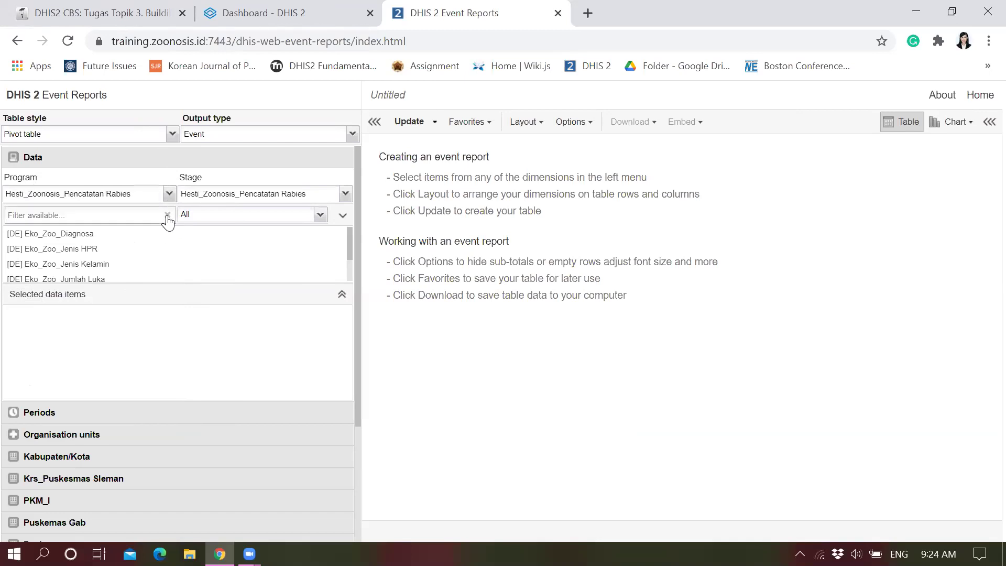
click(90, 268)
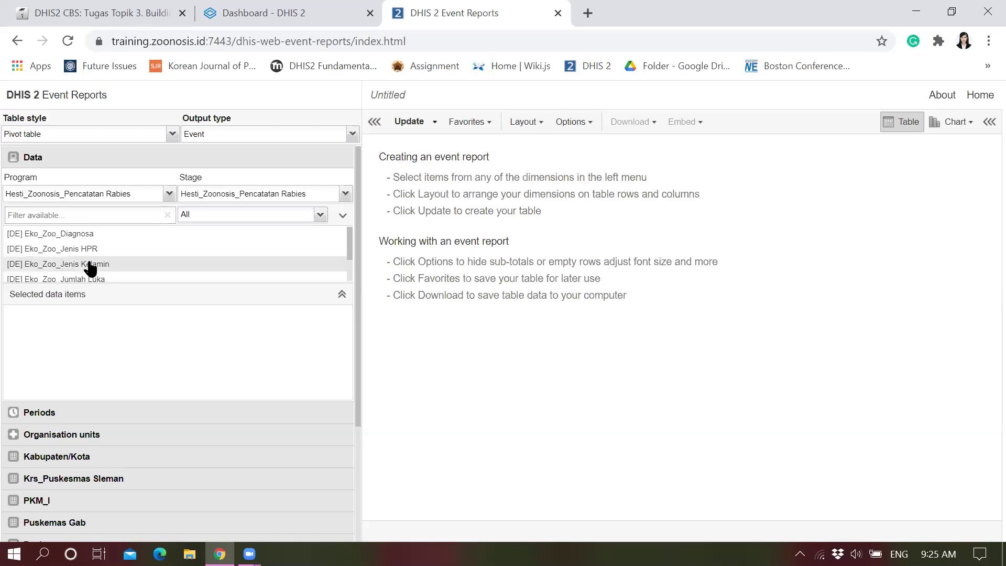
click(321, 215)
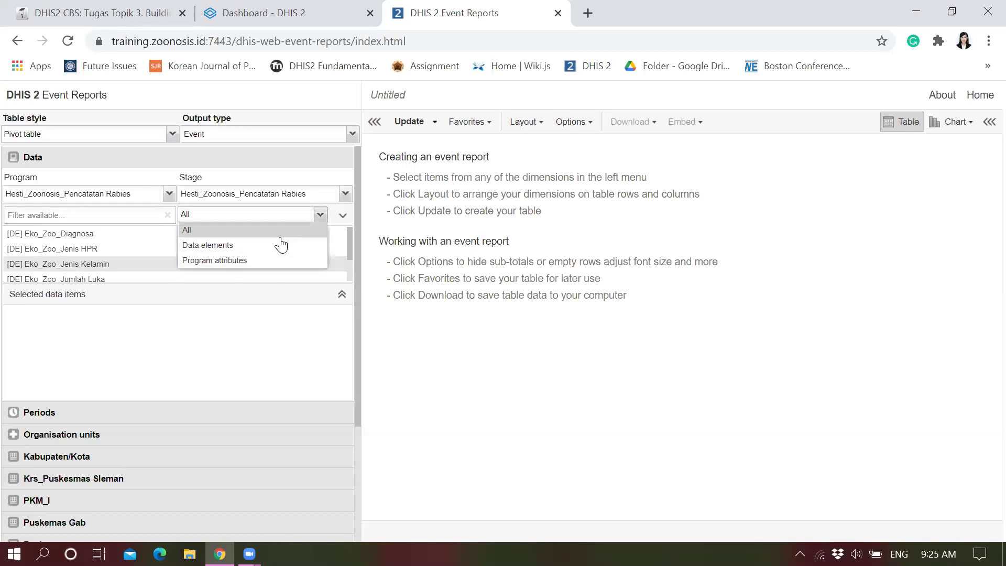
click(51, 267)
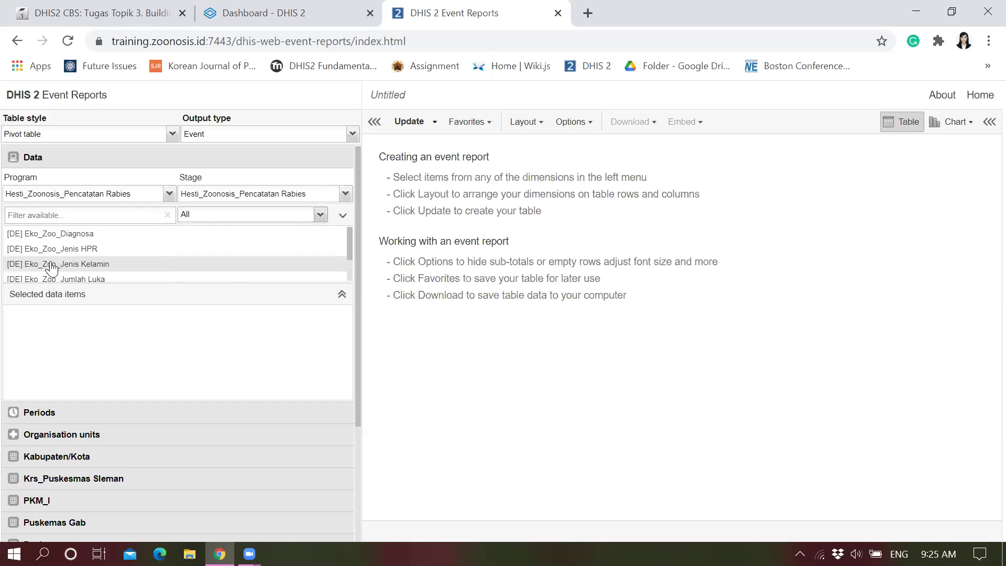
double_click(51, 264)
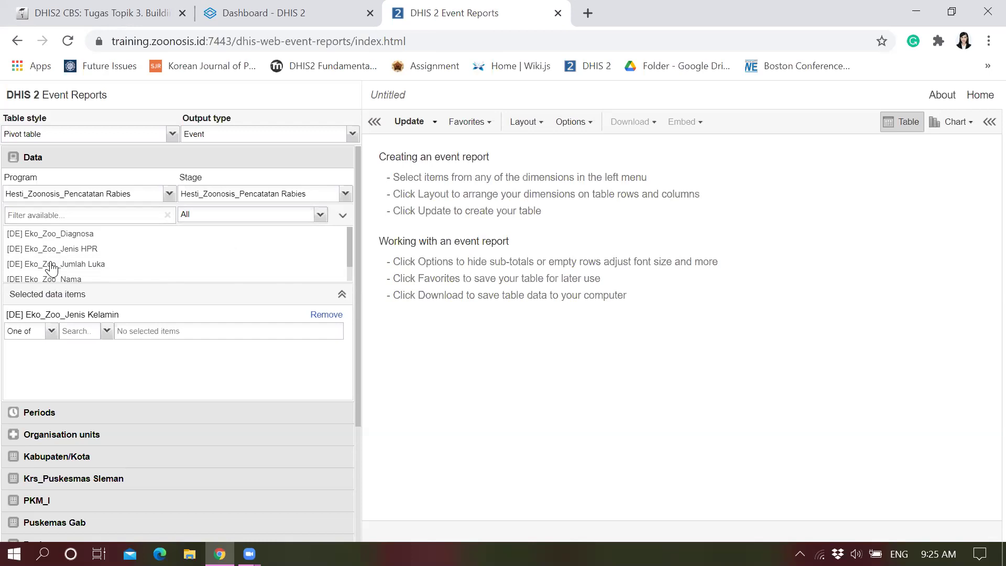
Add Eko_Zoo_Jenis HPR to the selected data items and remove it again
double_click(77, 249)
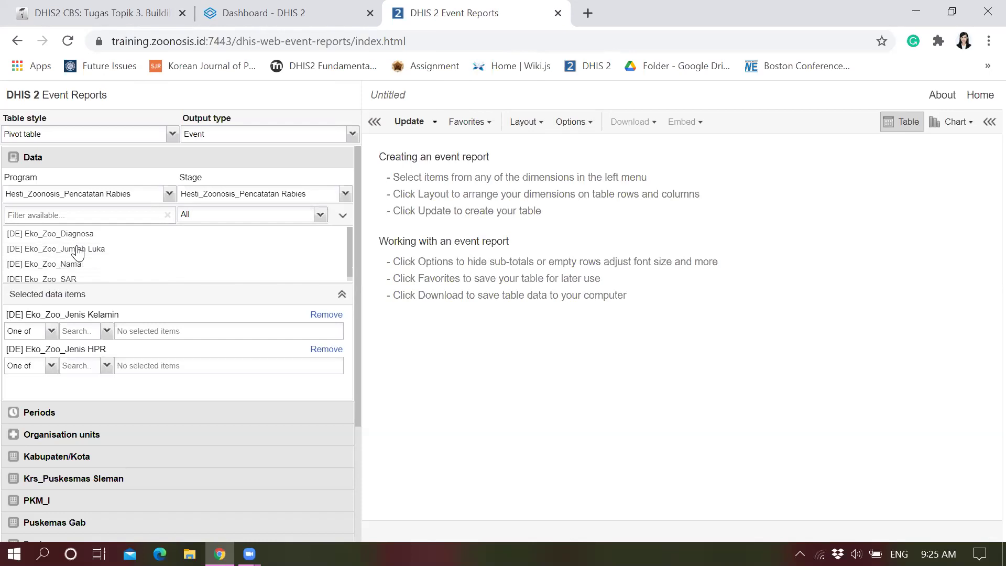
click(326, 349)
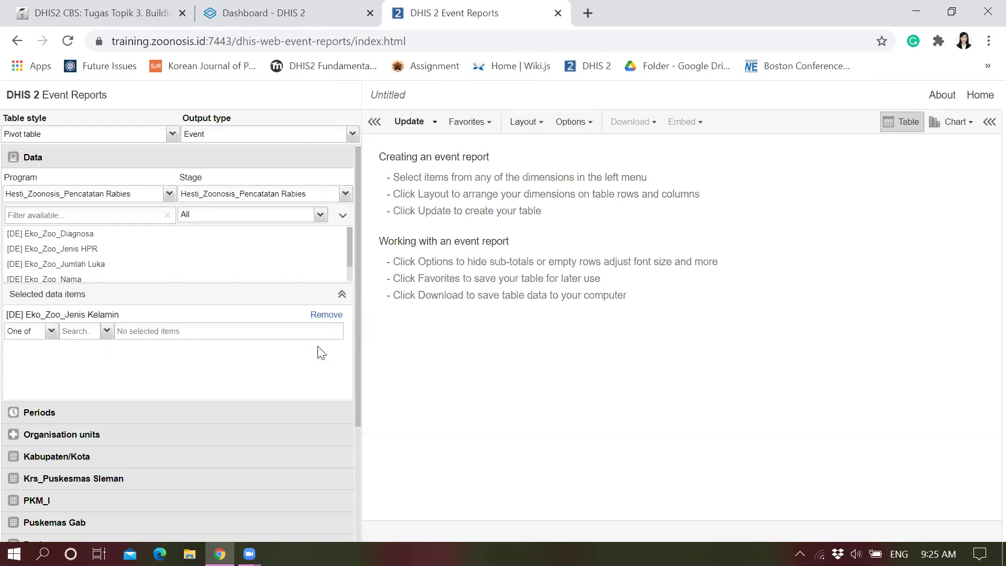
Review the available period types and deselect the Last 12 months relative period
click(48, 417)
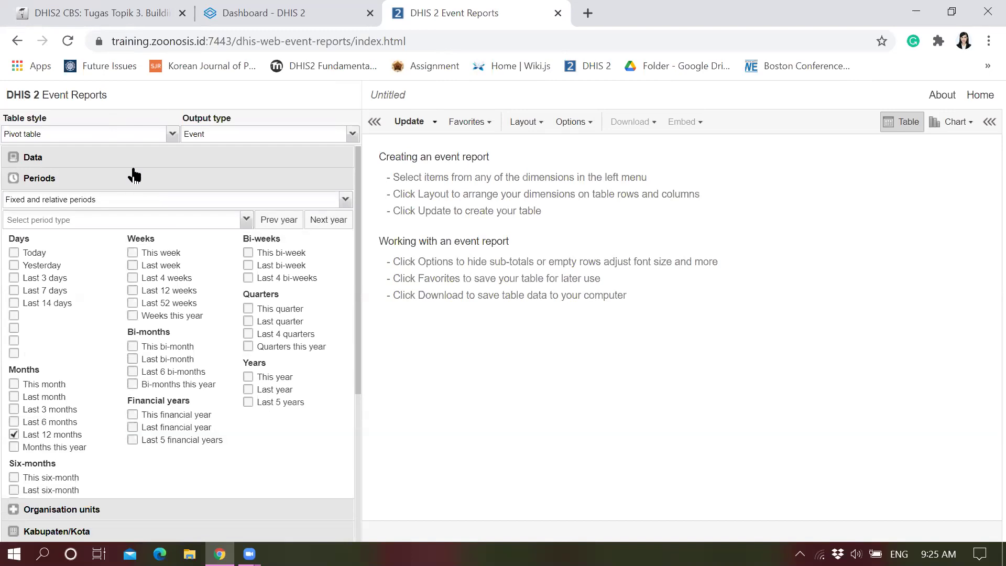
click(246, 221)
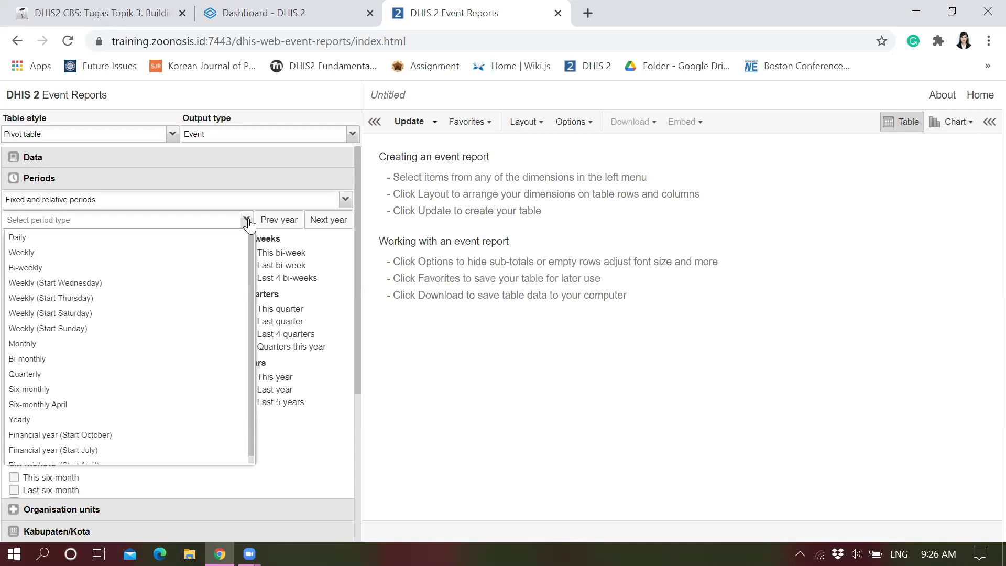
click(247, 221)
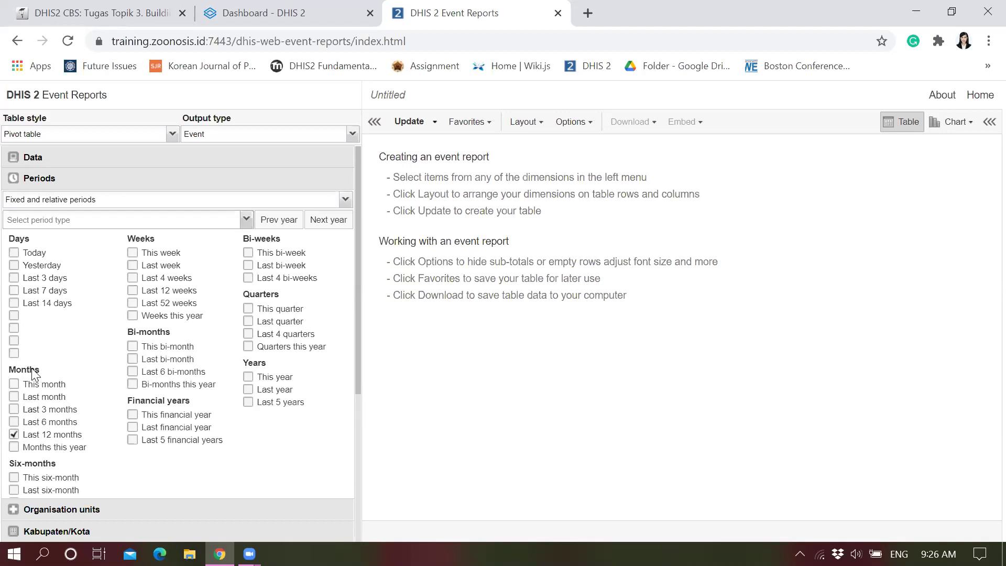
click(14, 422)
click(14, 422)
click(14, 436)
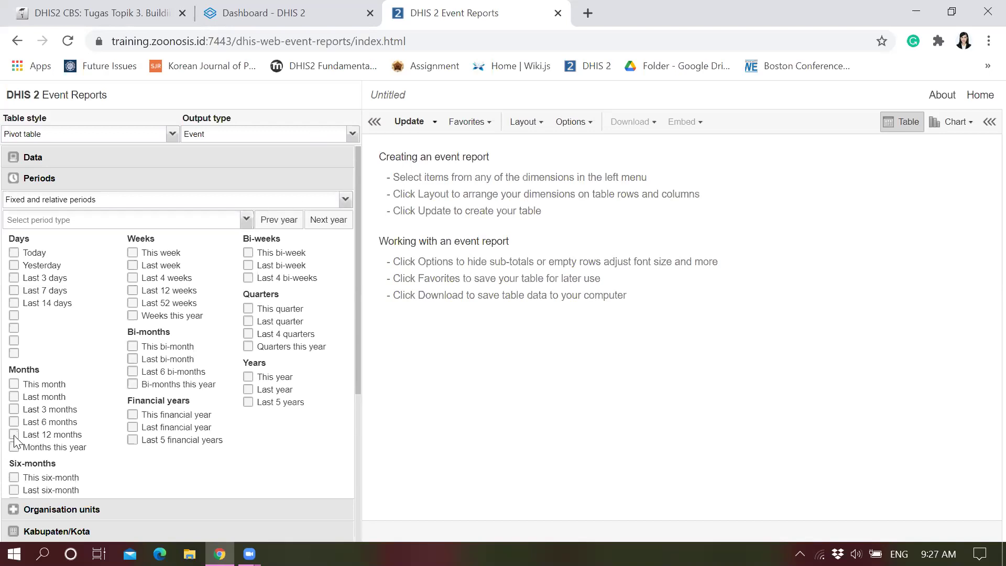
Set the fixed period type to Yearly
click(246, 221)
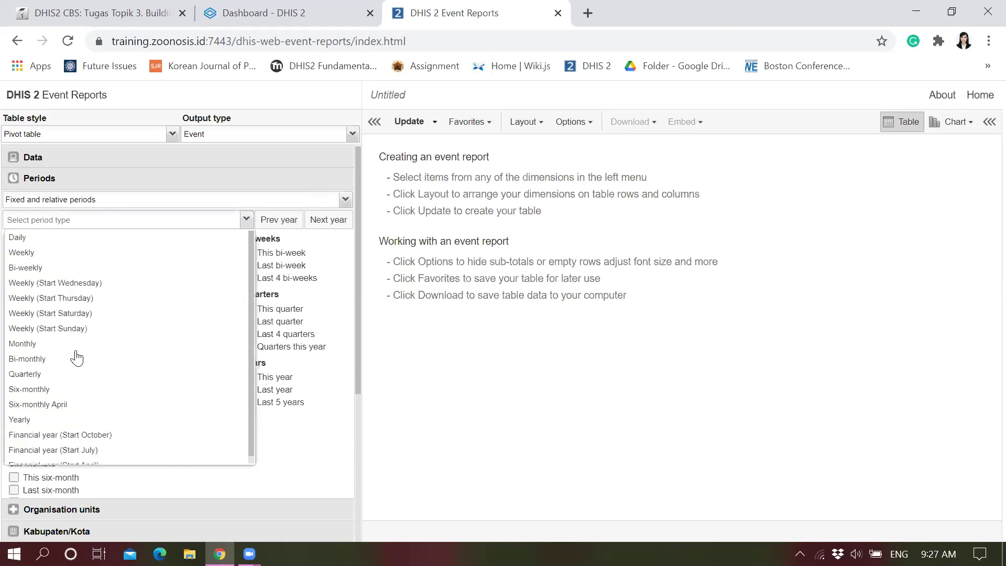
click(41, 419)
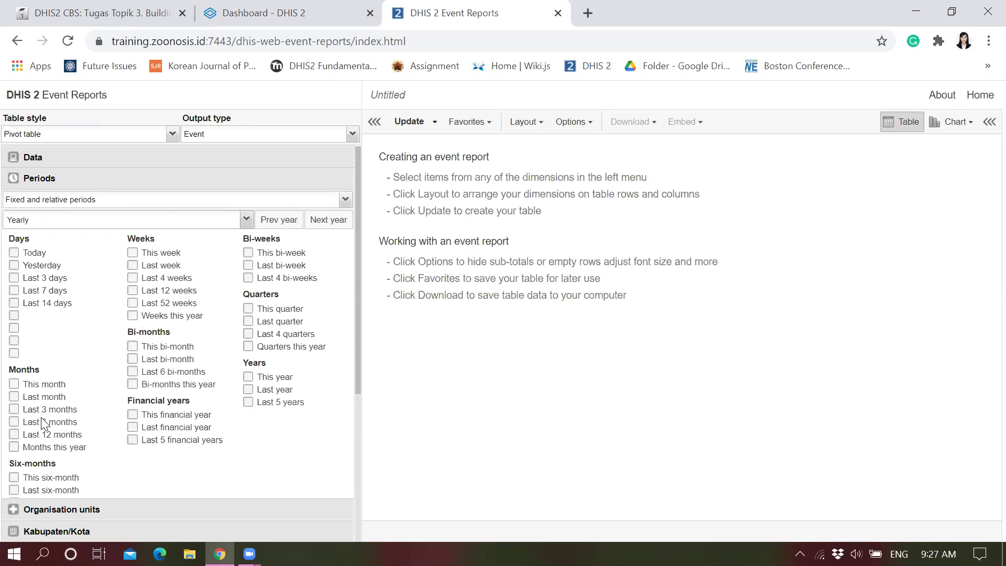
click(246, 220)
click(247, 221)
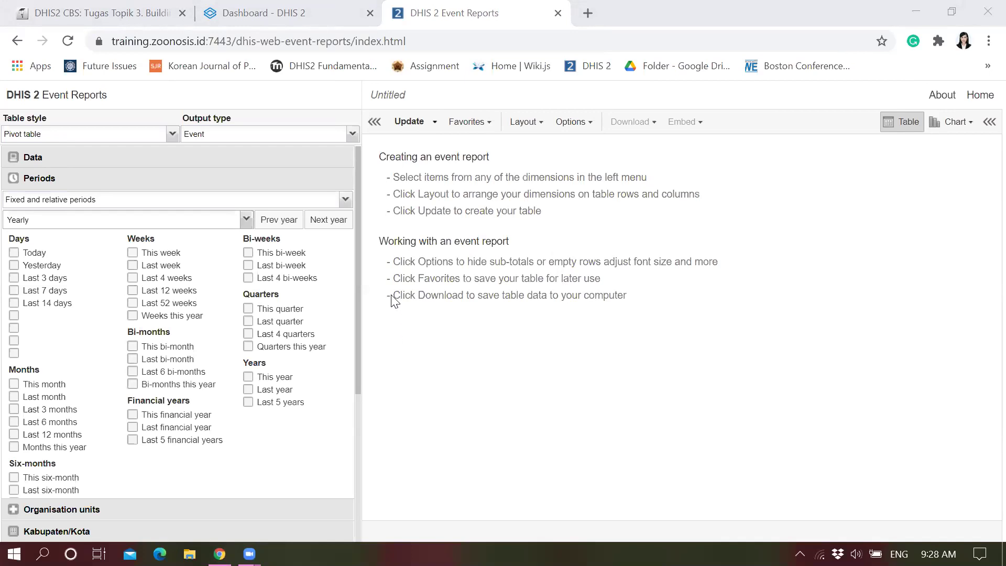
Switch the period mode to Start/end dates and back to Fixed and relative periods
click(344, 199)
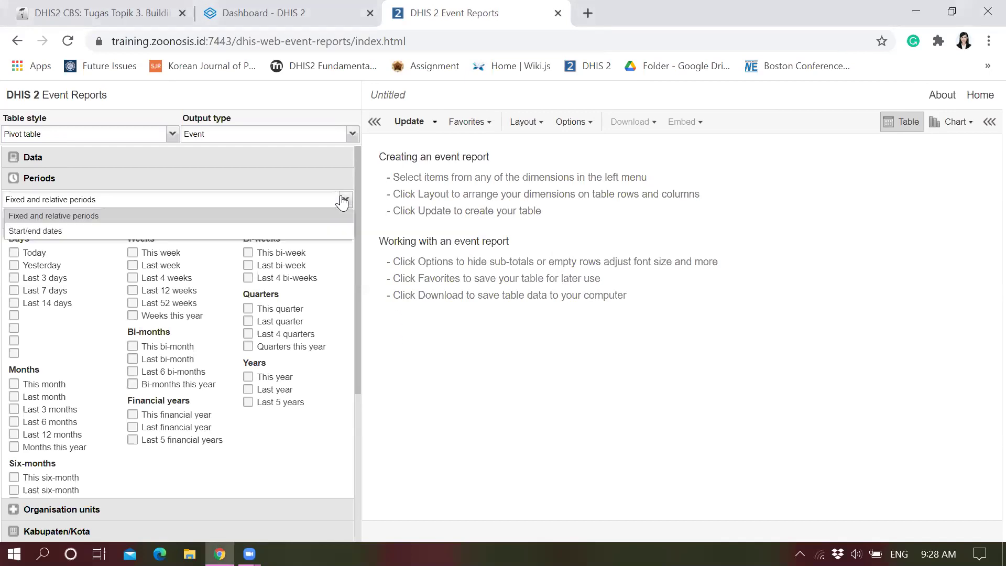
click(218, 230)
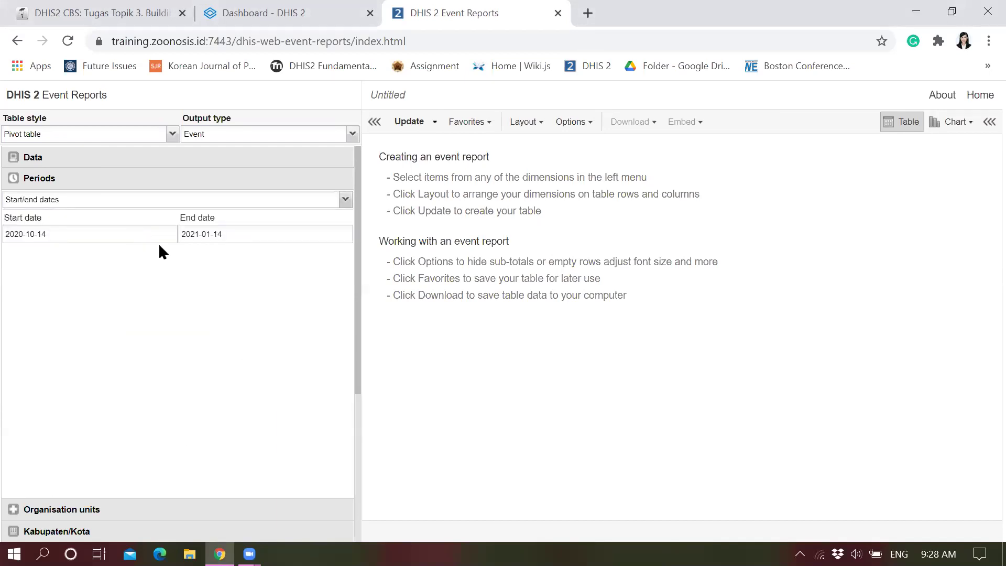
click(346, 202)
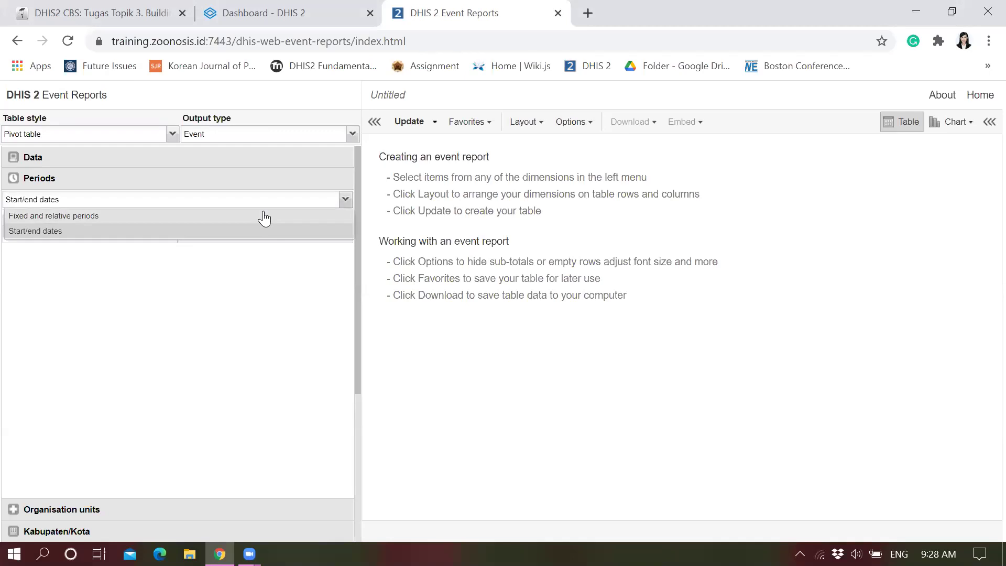
click(263, 217)
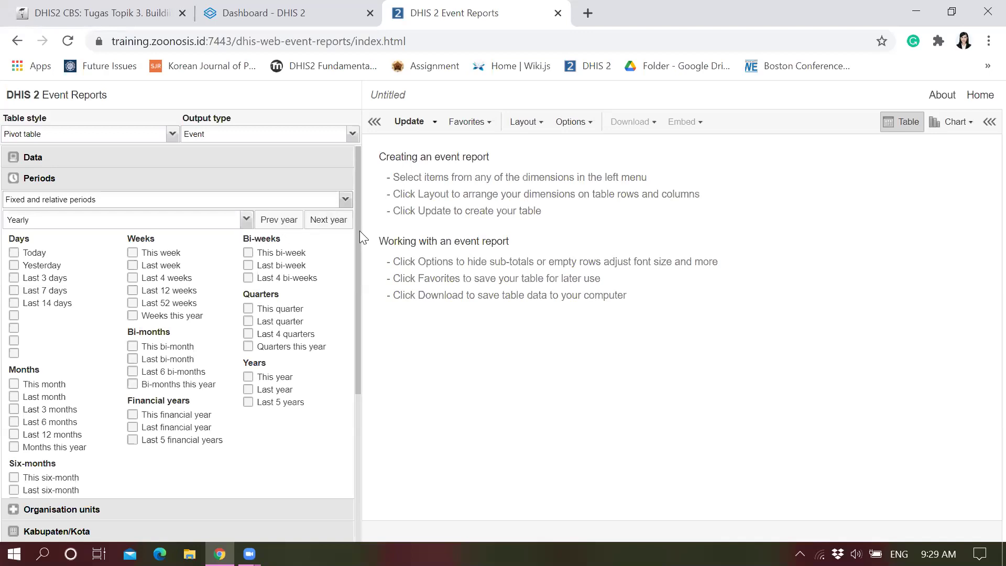
Select This year as the relative period for the report
drag(359, 238, 357, 109)
click(247, 220)
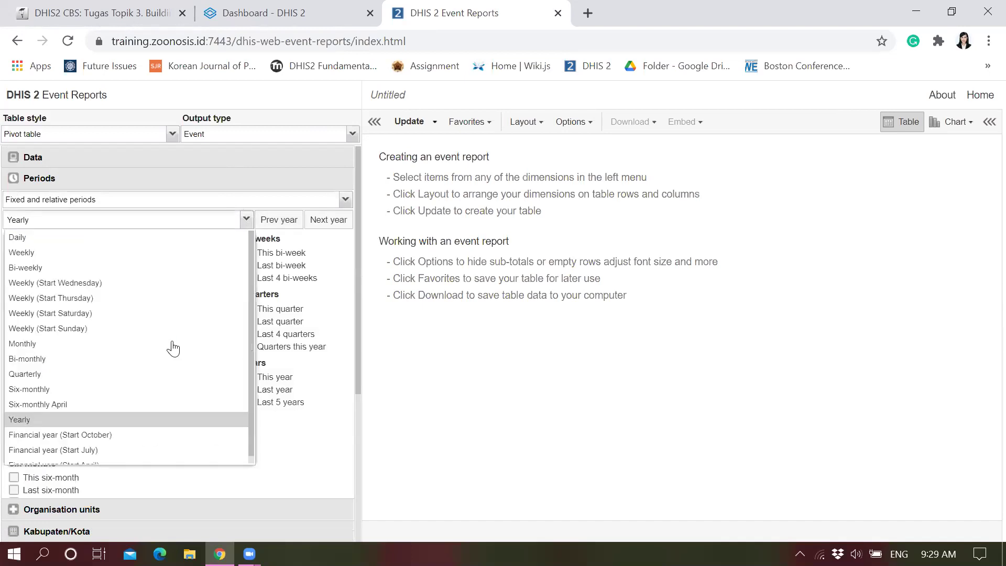
click(286, 254)
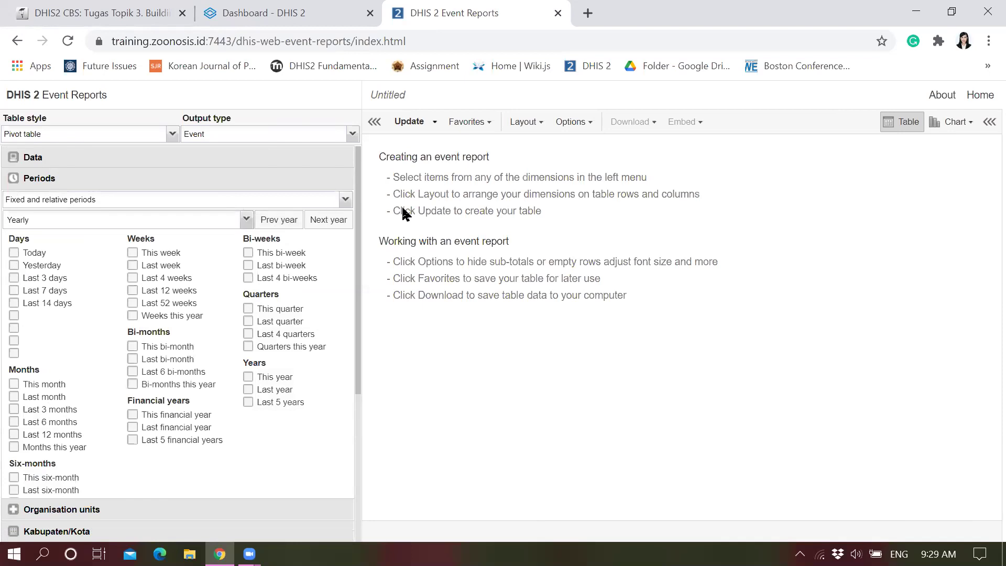
drag(356, 235, 357, 214)
click(249, 377)
Open the organisation units dimension, choose DIY as the report's unit and expand its districts
drag(357, 364, 355, 434)
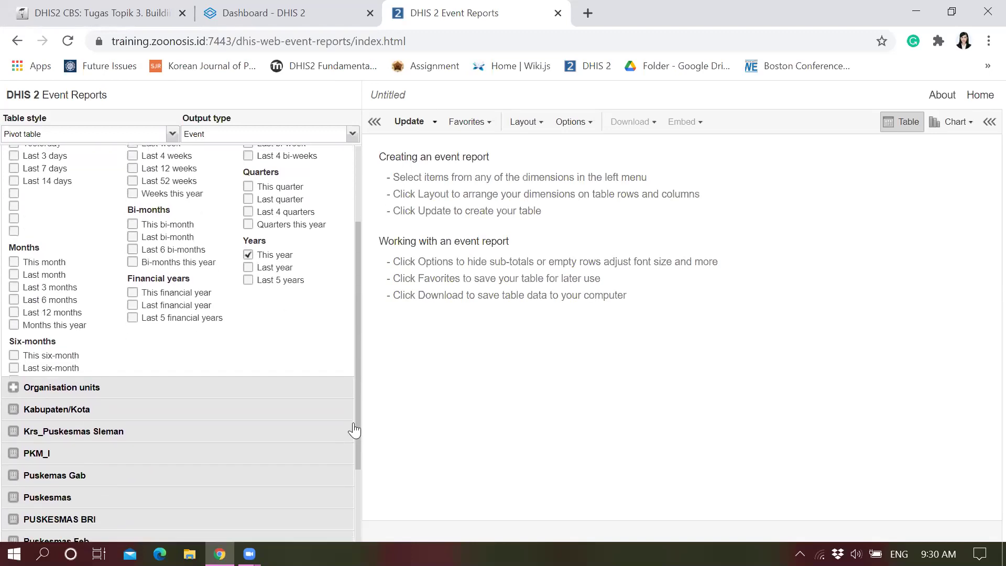
click(161, 389)
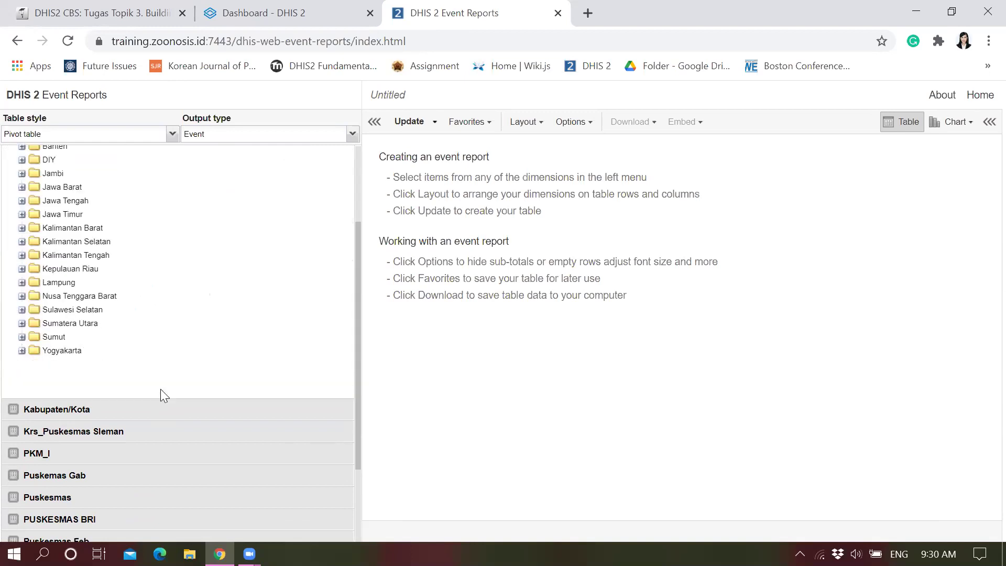
scroll(288, 291, up, 2)
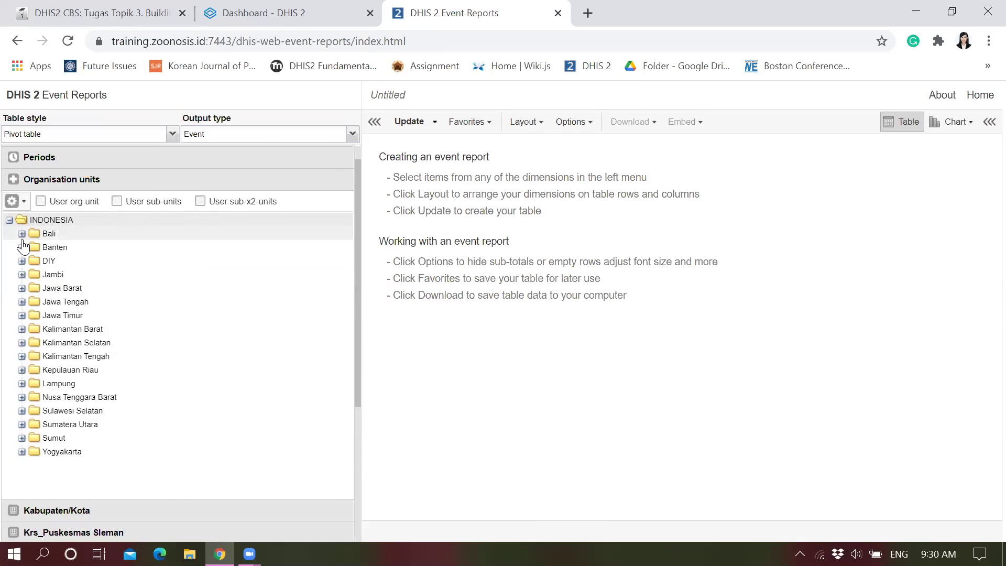
click(22, 261)
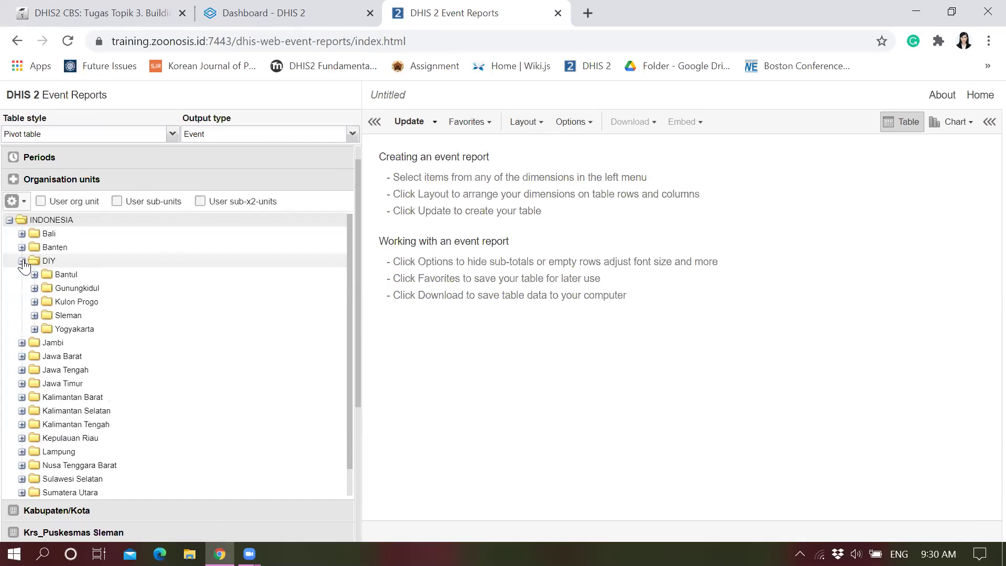
click(22, 261)
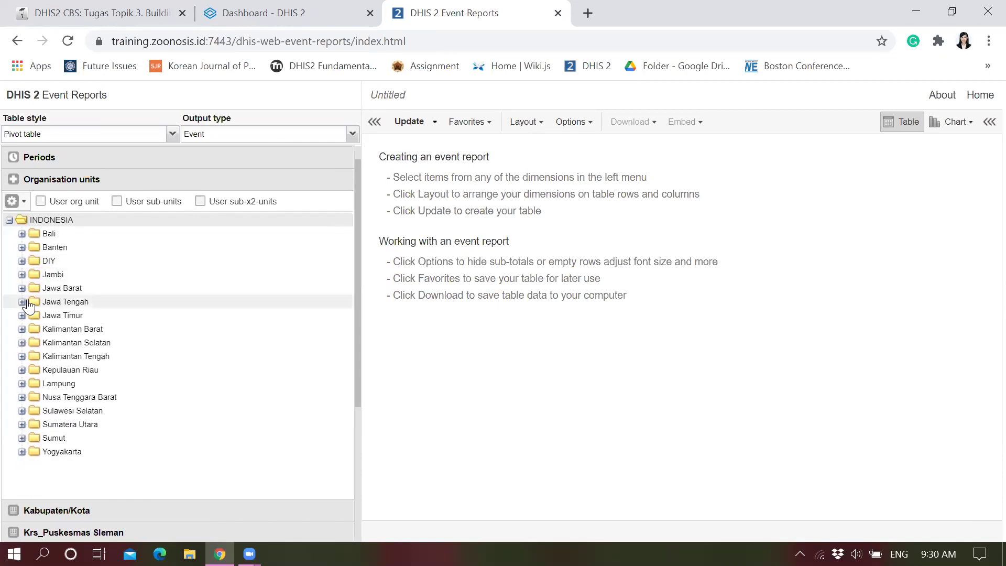
click(22, 261)
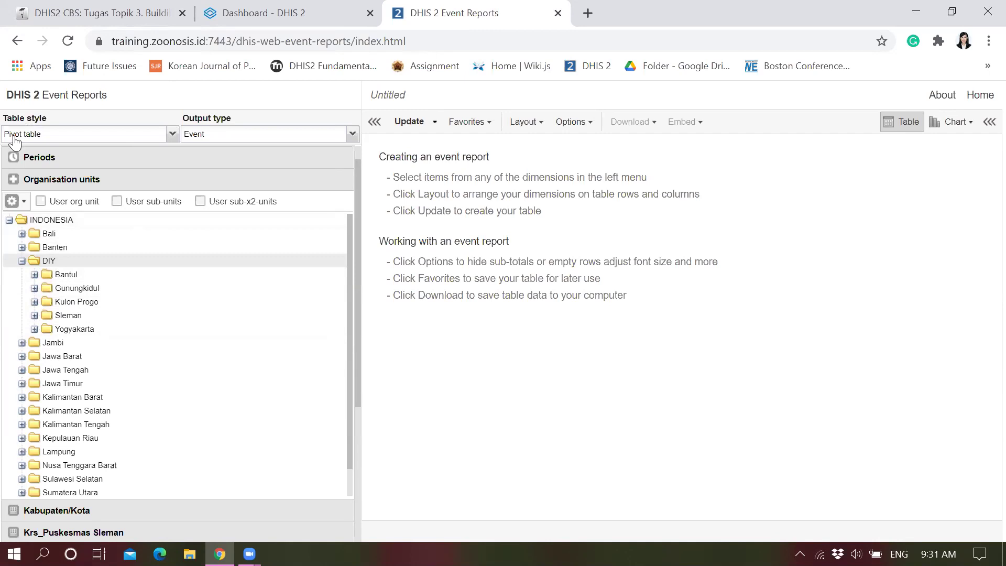
Switch the organisation unit selection mode to levels and generate the pivot table for DIY
click(25, 203)
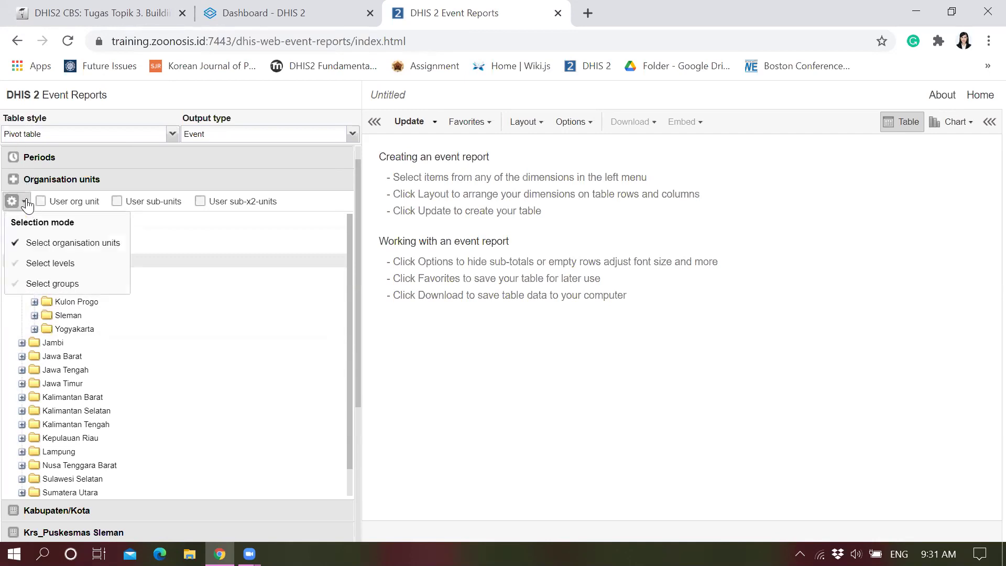
click(48, 263)
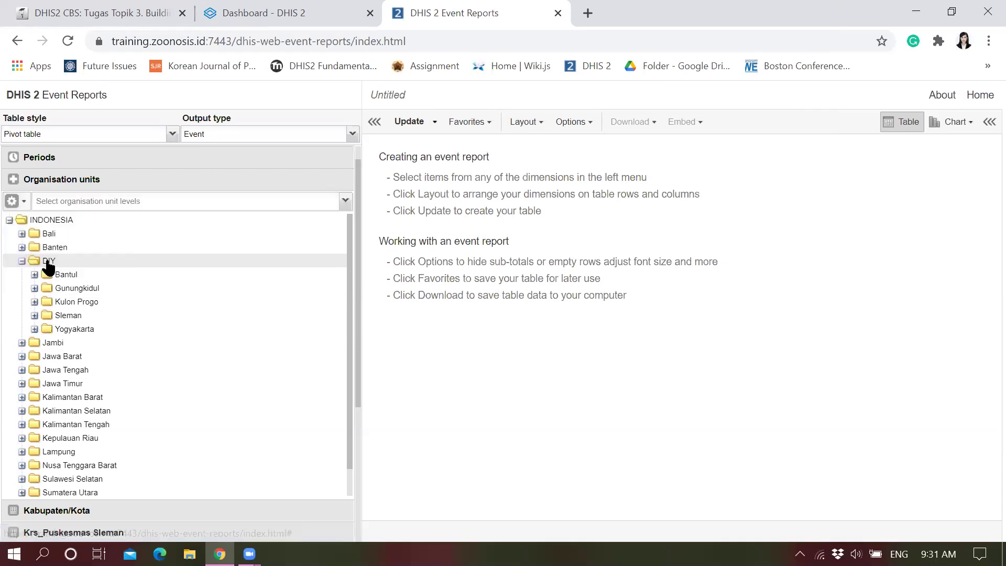
click(21, 206)
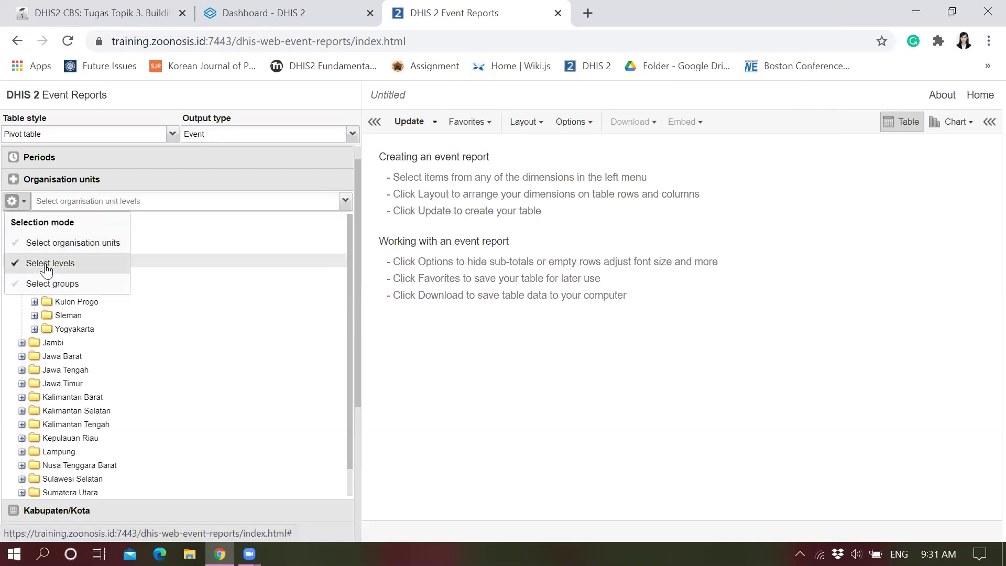
click(46, 268)
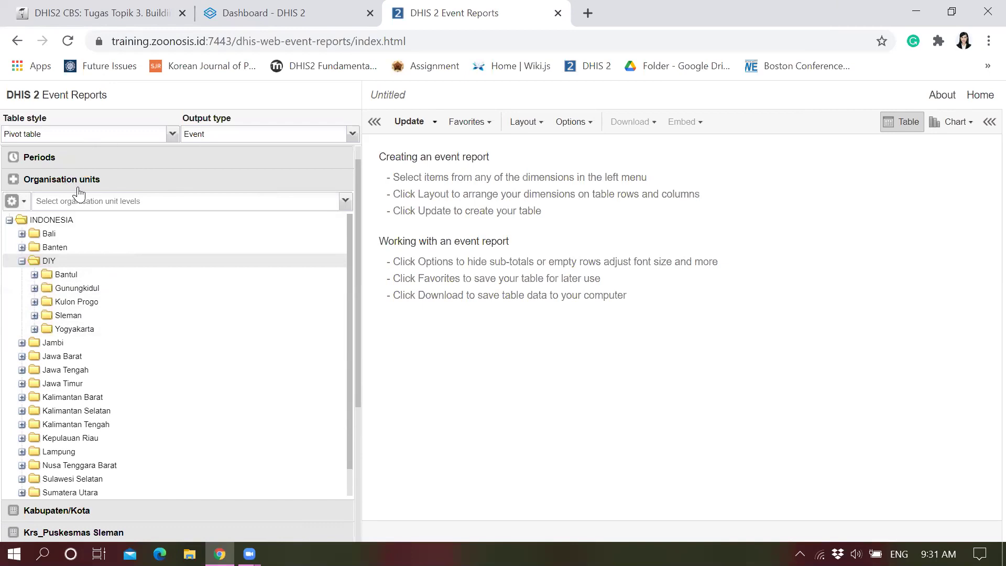
click(409, 122)
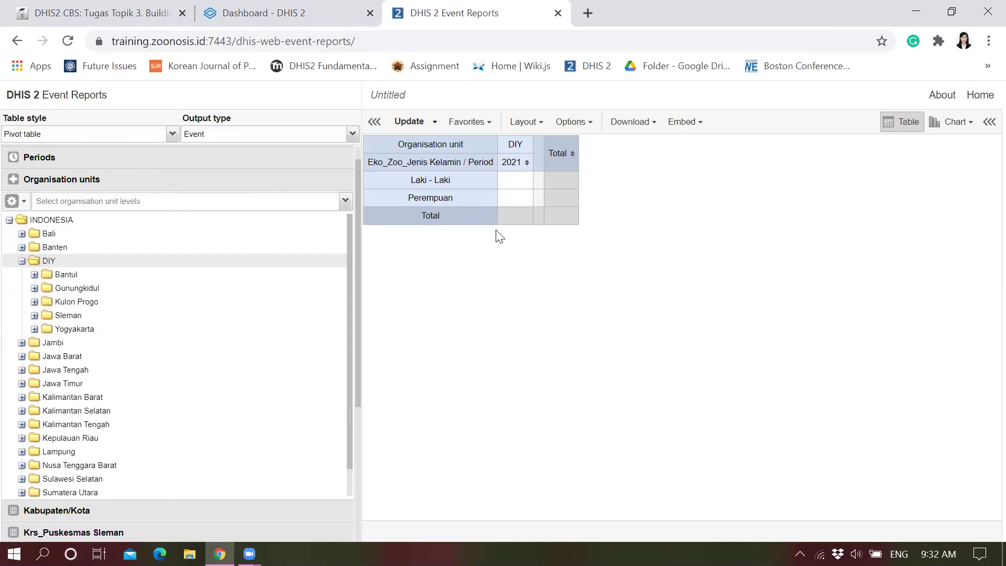
Set the output type to Enrollment and update the table with DIY broken down at the Kabupaten level
click(351, 135)
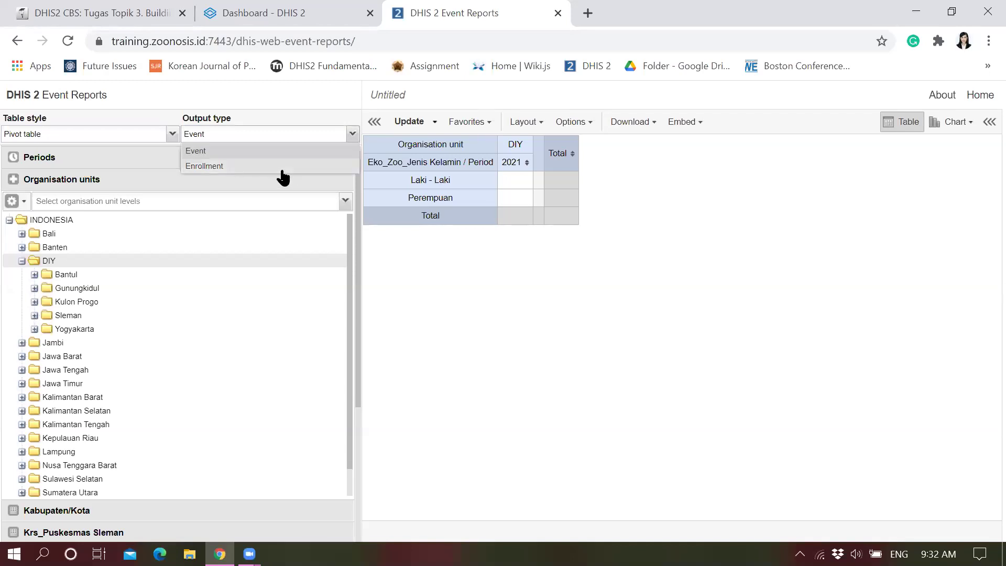
click(283, 172)
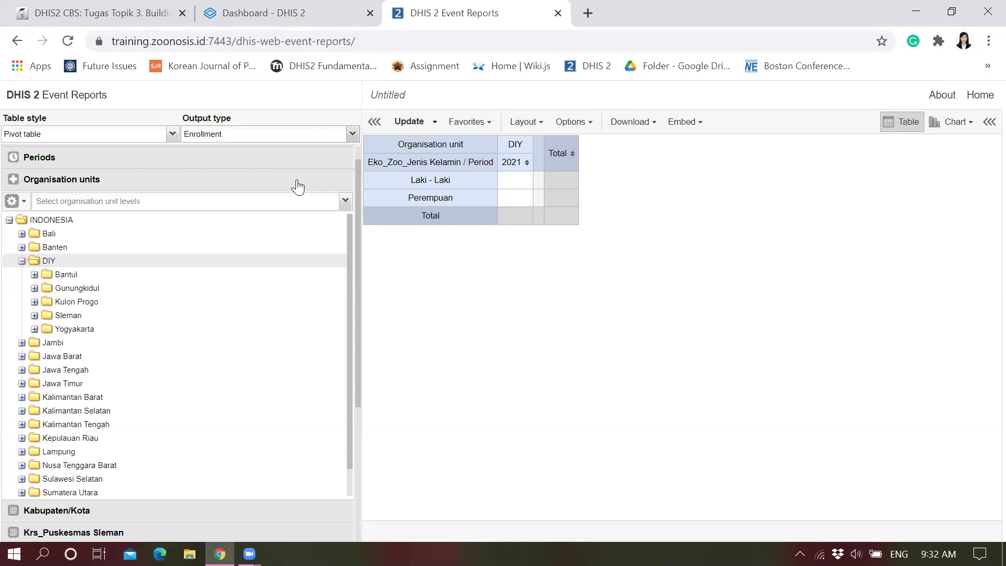
click(237, 202)
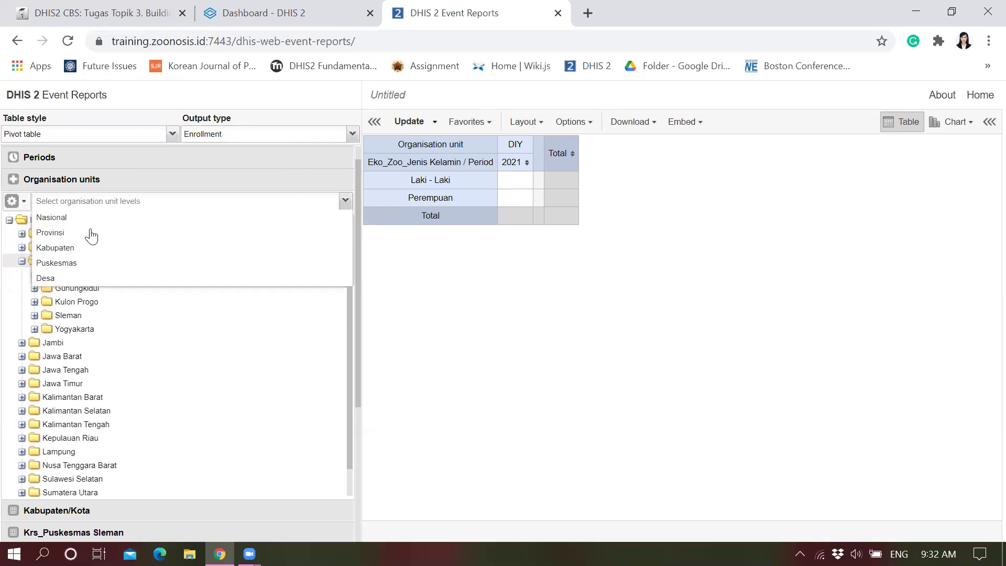
click(75, 250)
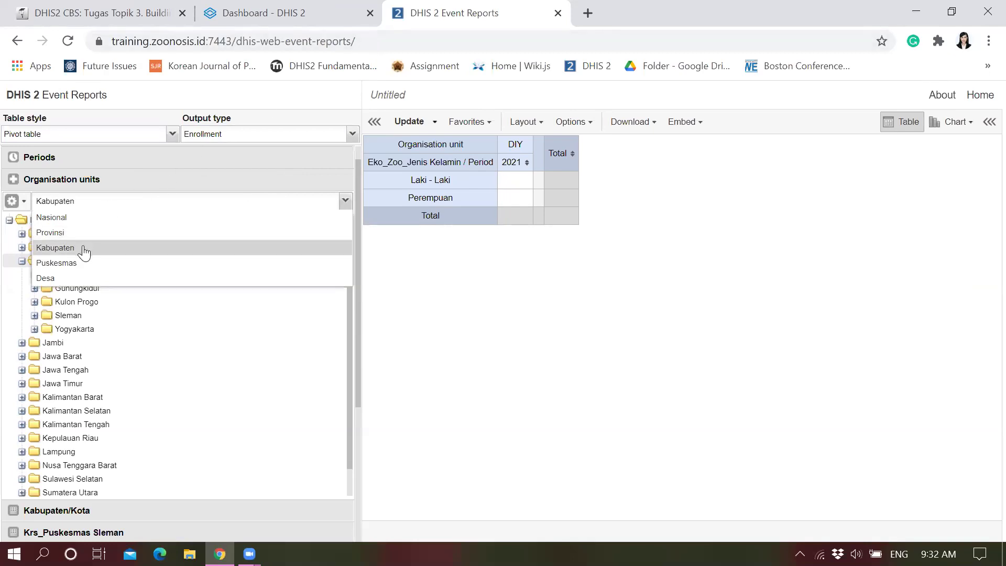
click(84, 252)
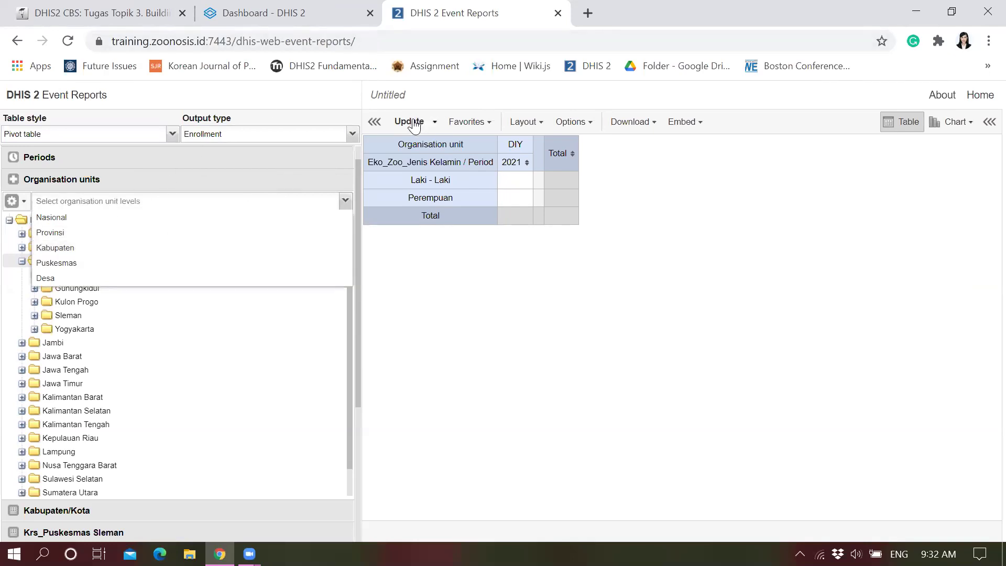
click(66, 254)
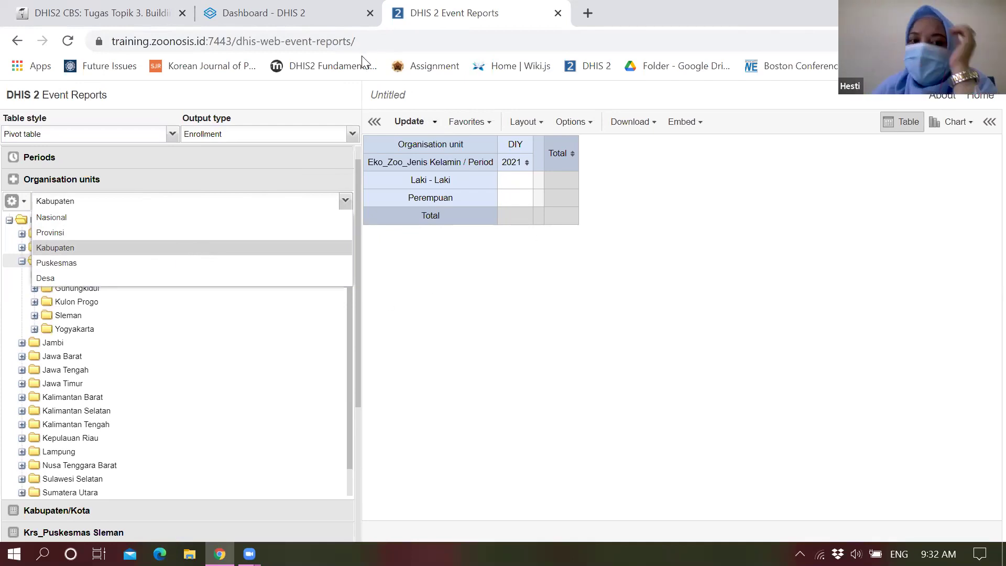
click(414, 125)
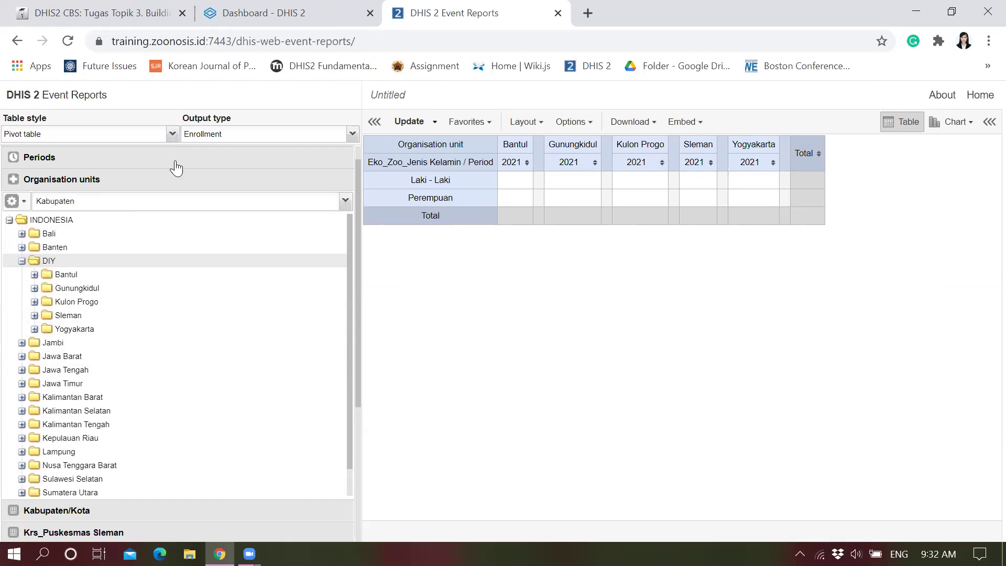
Look through the available programs in the data dimension and reload the page to start a blank report
scroll(173, 166, up, 1)
click(100, 166)
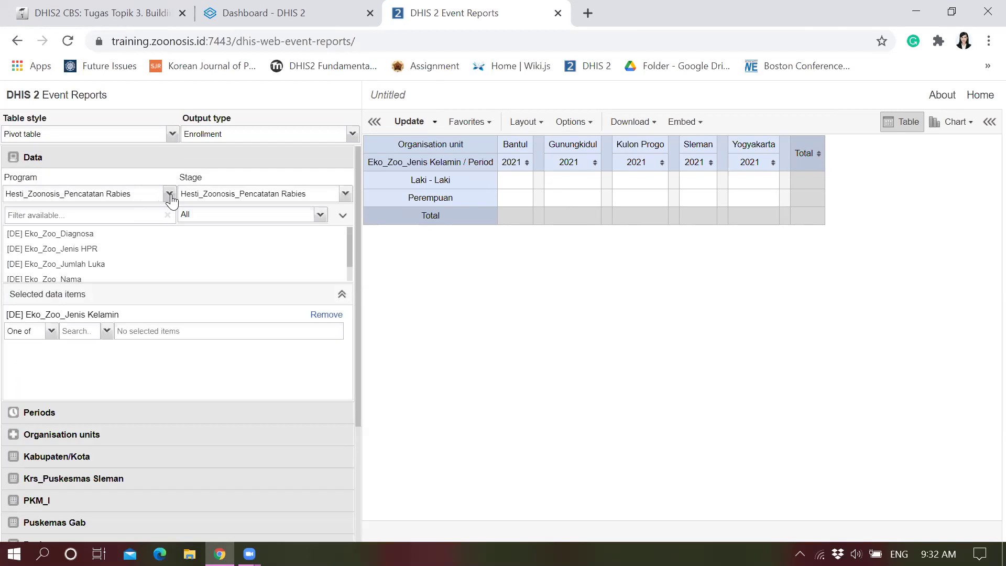
click(170, 194)
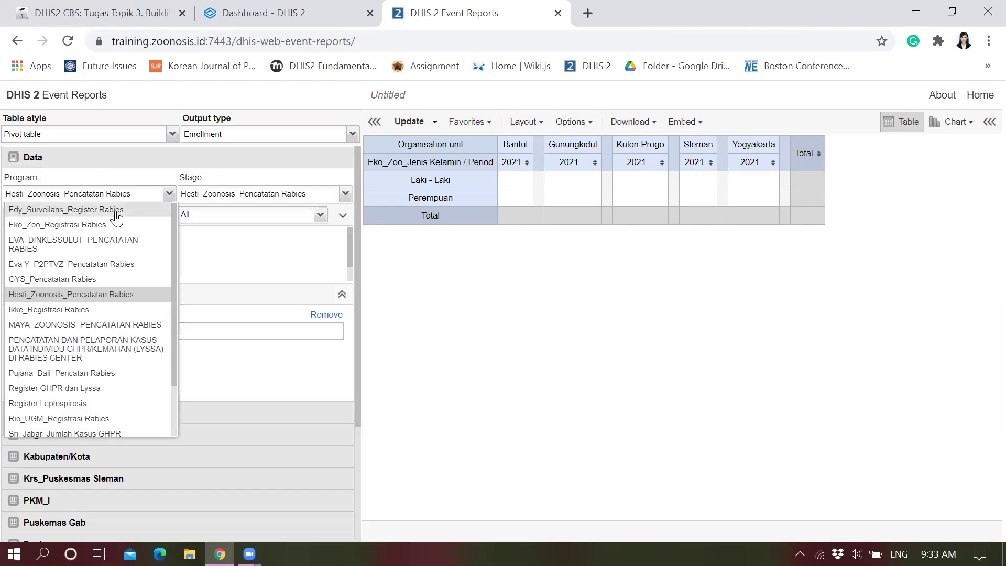
click(171, 195)
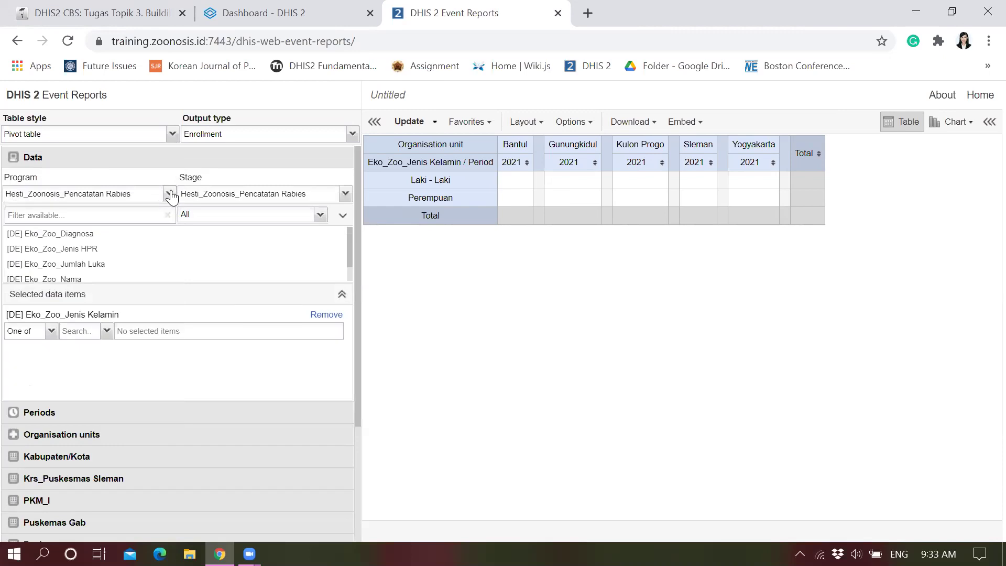
click(436, 40)
key(Return)
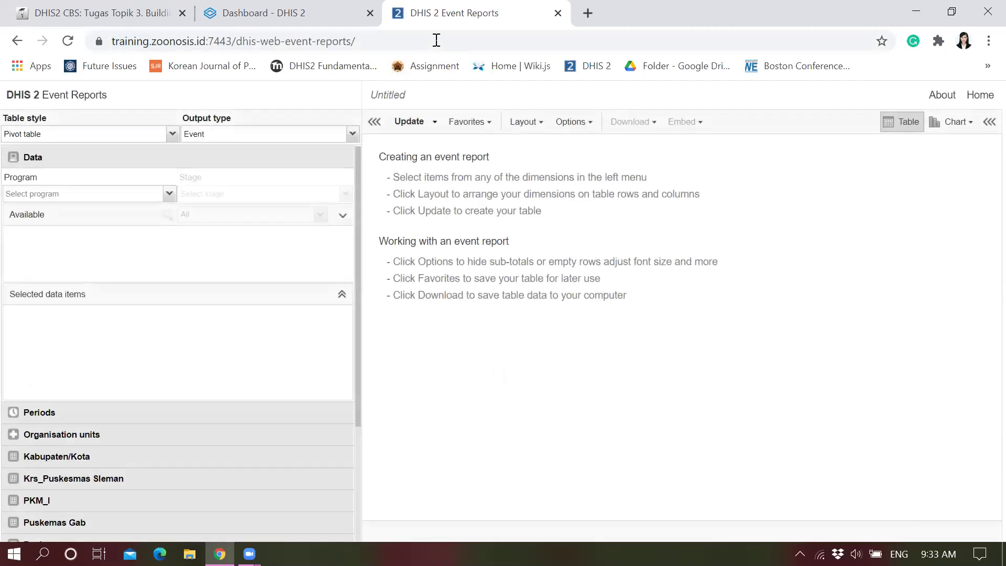
Keep Pivot table as the table style and set the output type to Enrollment
click(173, 134)
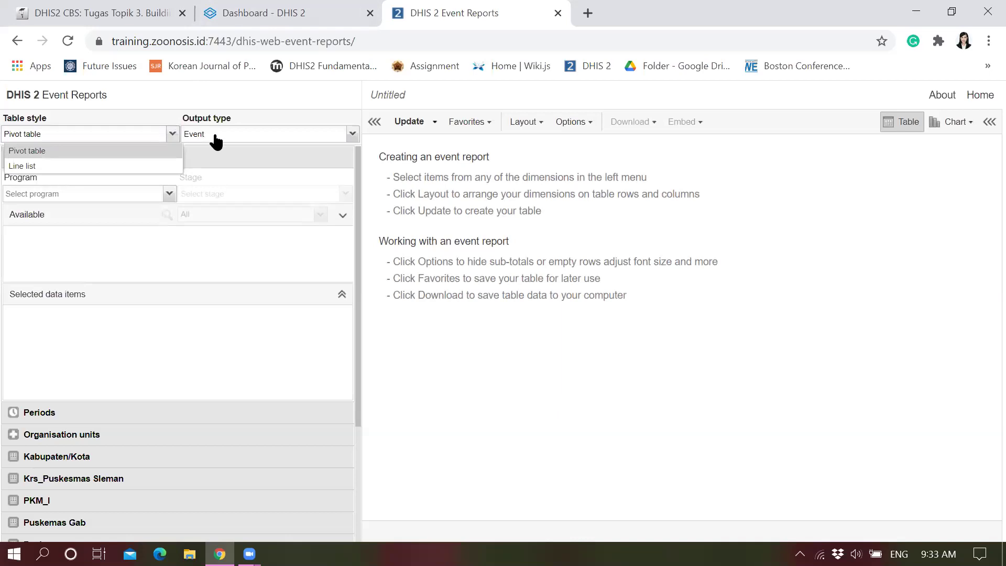
click(267, 138)
click(358, 140)
click(294, 167)
Choose the presenter's Zoonosis_Pencatatan Rabies program and add its Jenis Kelamin data element to the selected data items
click(169, 194)
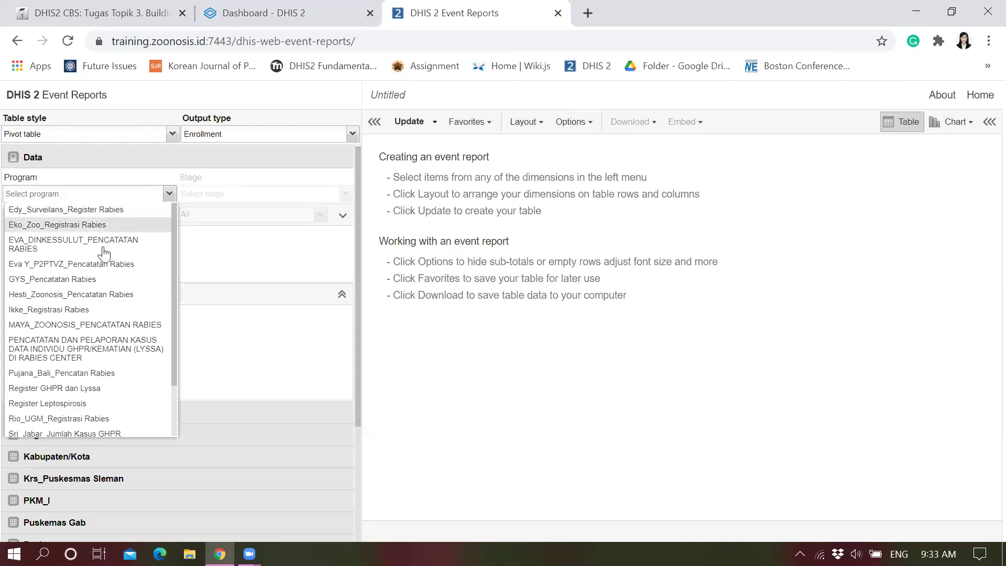
click(89, 294)
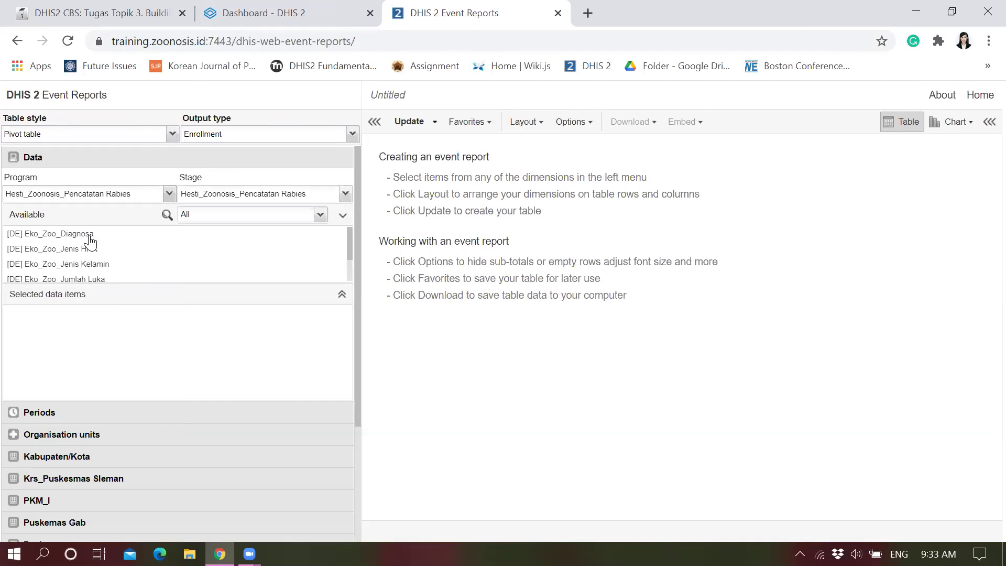
double_click(89, 264)
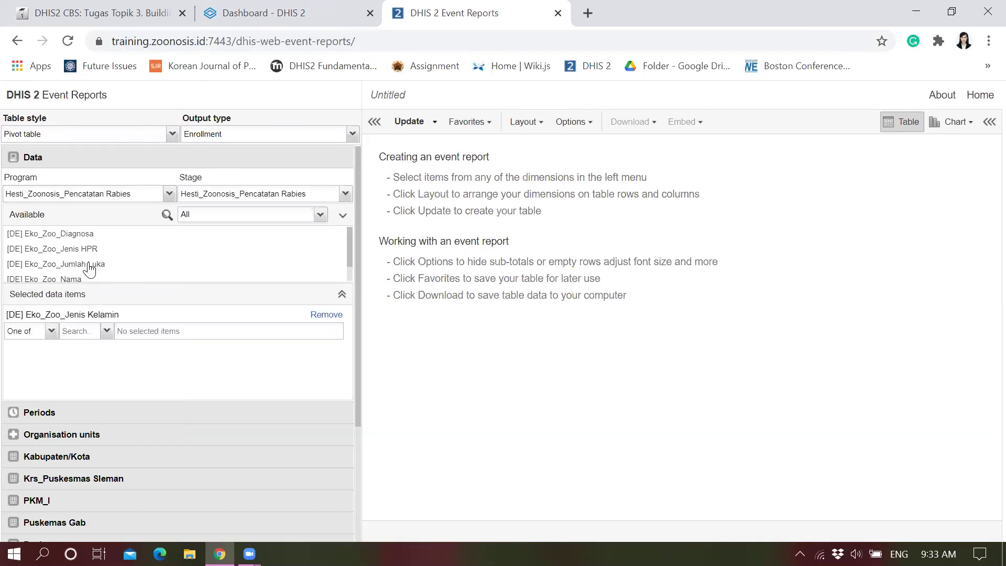
Set the fixed period type to Yearly and add This year as a relative period
click(98, 415)
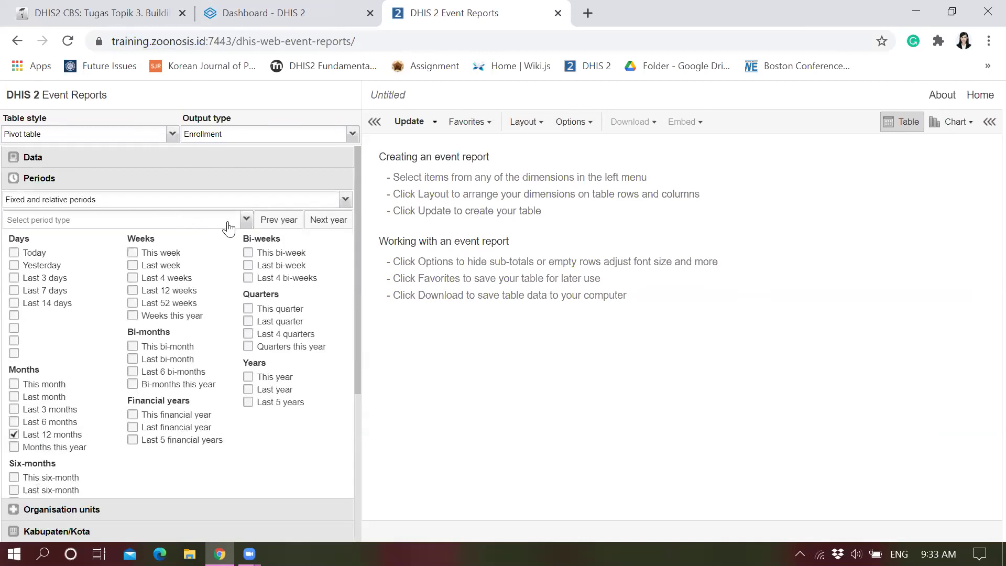
click(246, 219)
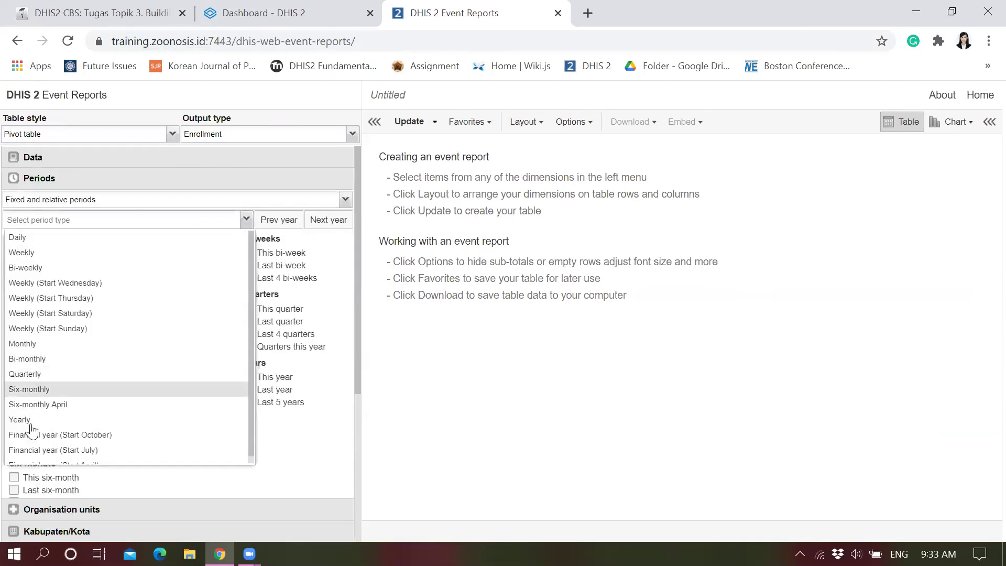
click(58, 420)
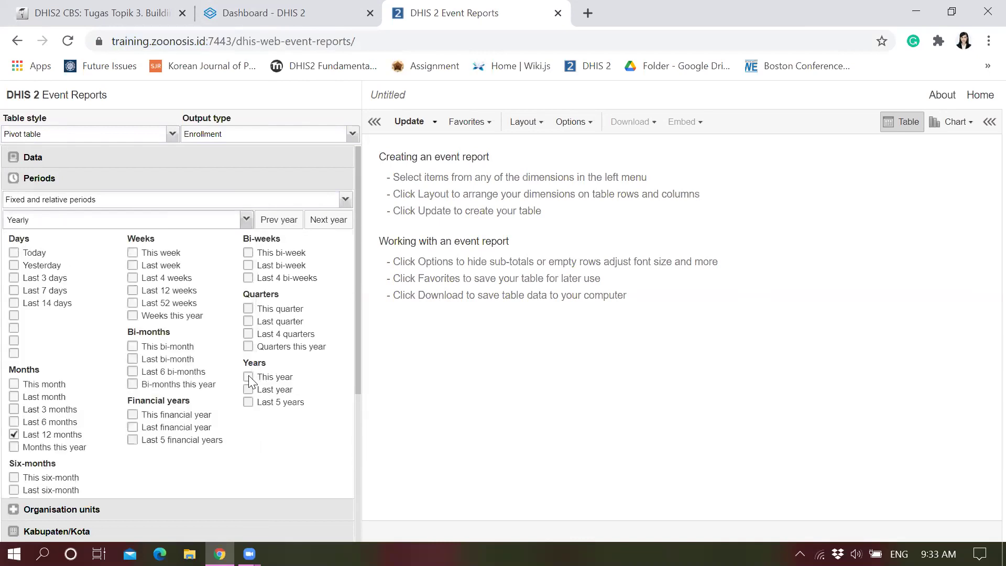
scroll(220, 441, down, 5)
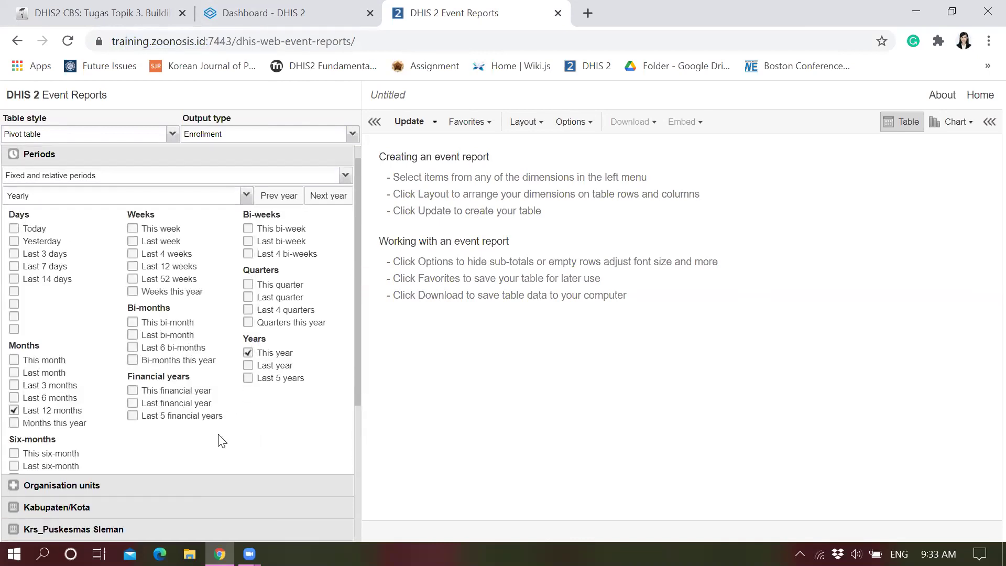
Choose DIY as the organisation unit and set its selection level to Kabupaten
click(119, 273)
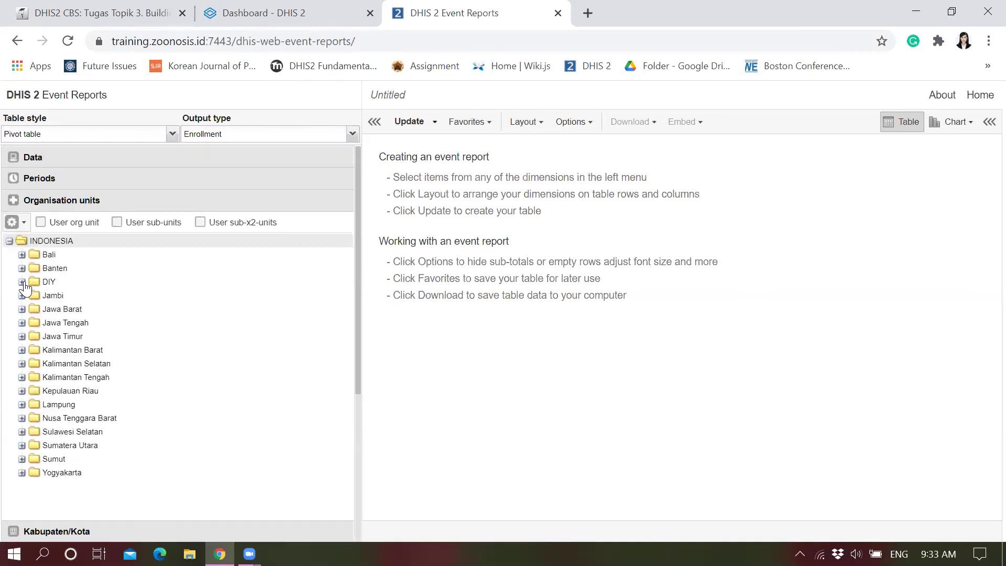
click(22, 283)
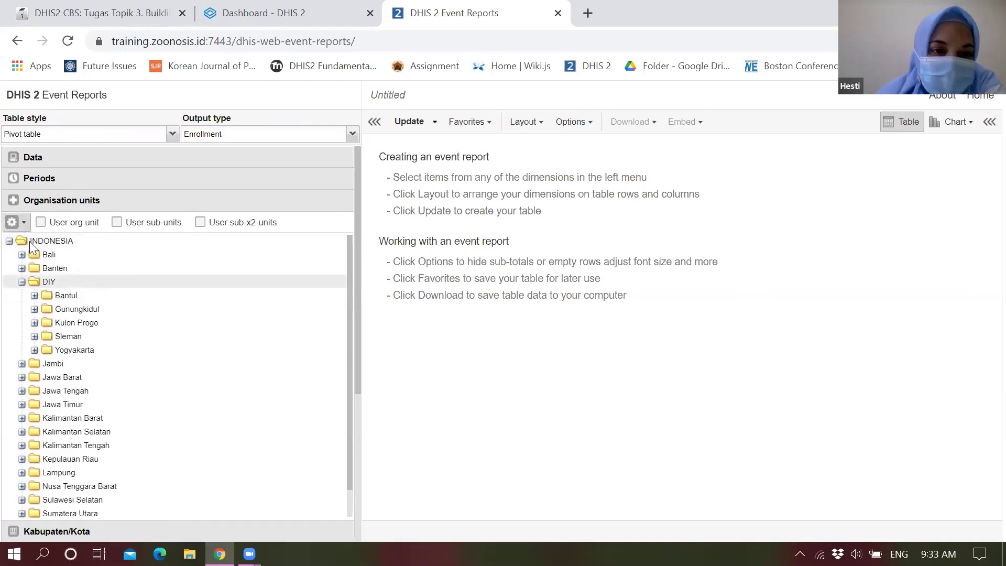
click(15, 222)
click(46, 285)
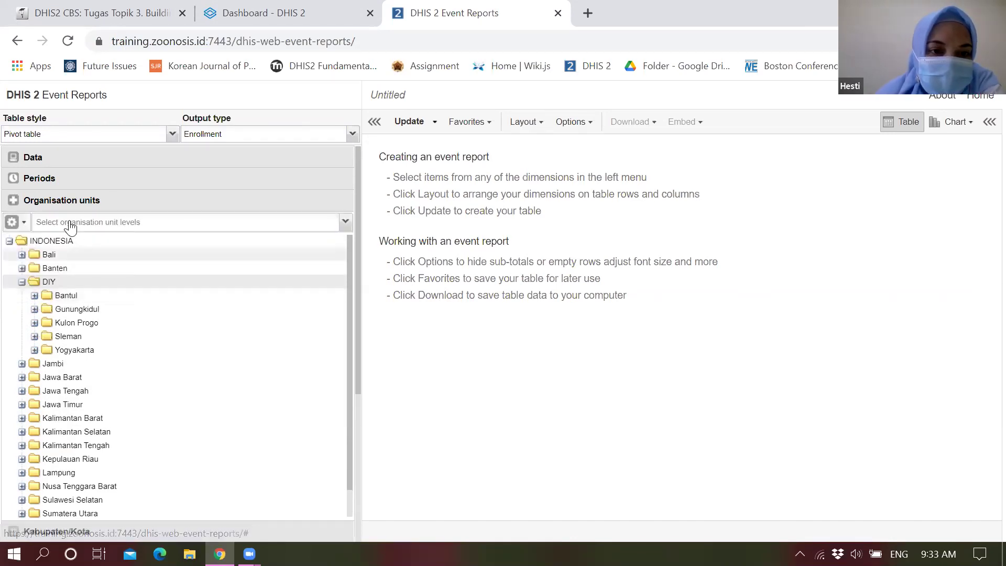
click(74, 223)
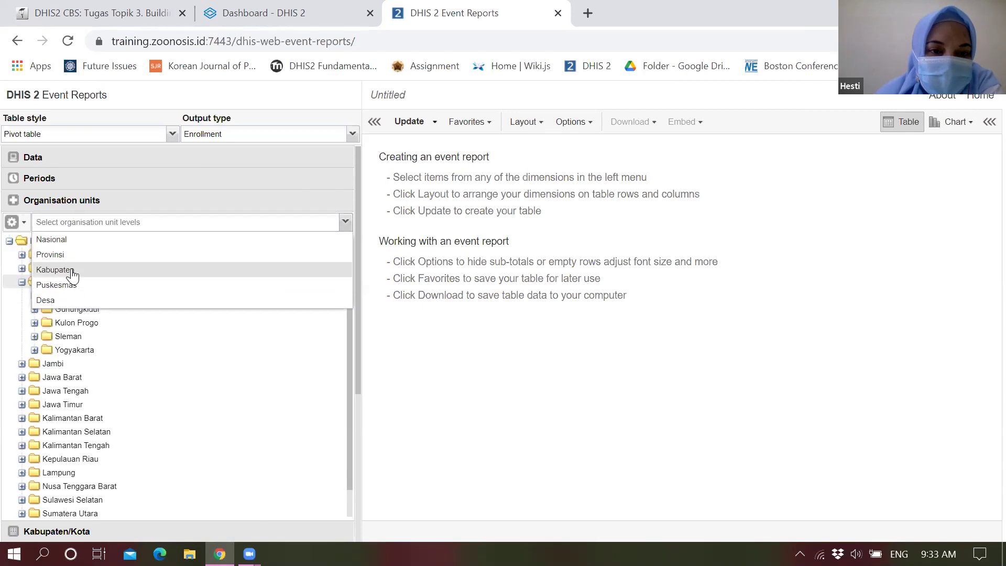
click(72, 271)
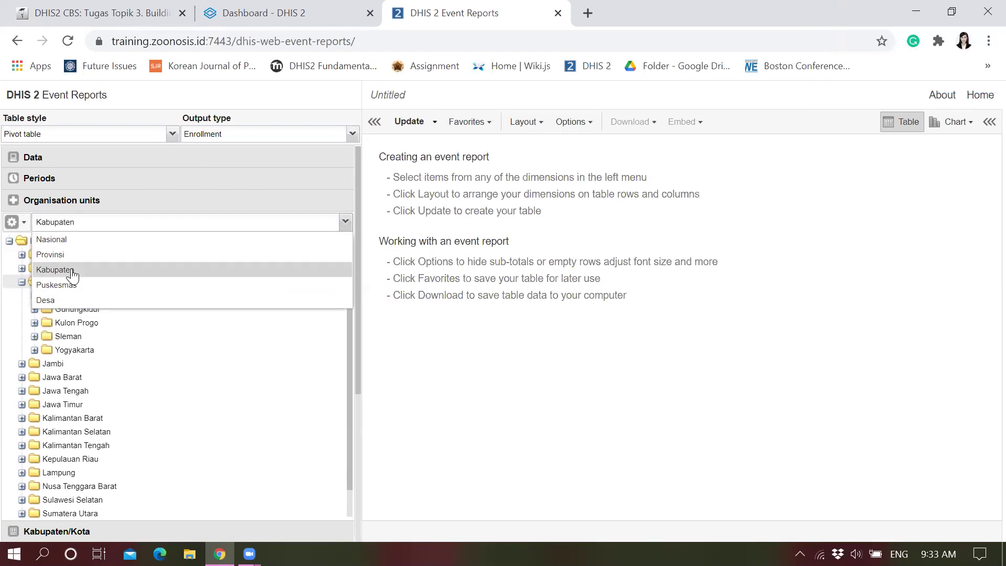
Review the selected relative period and generate the gender-by-year pivot table for DIY's districts
click(426, 354)
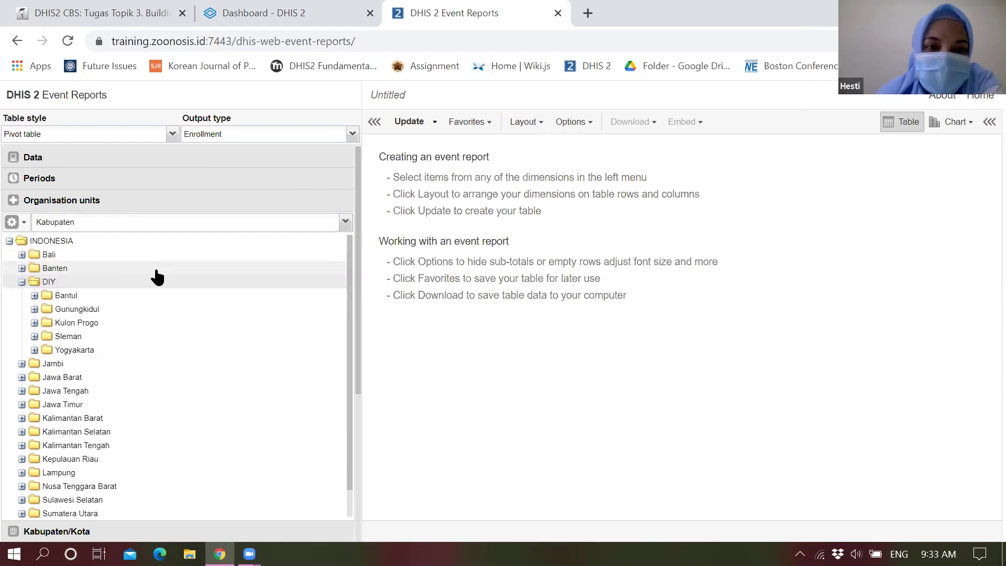
click(131, 180)
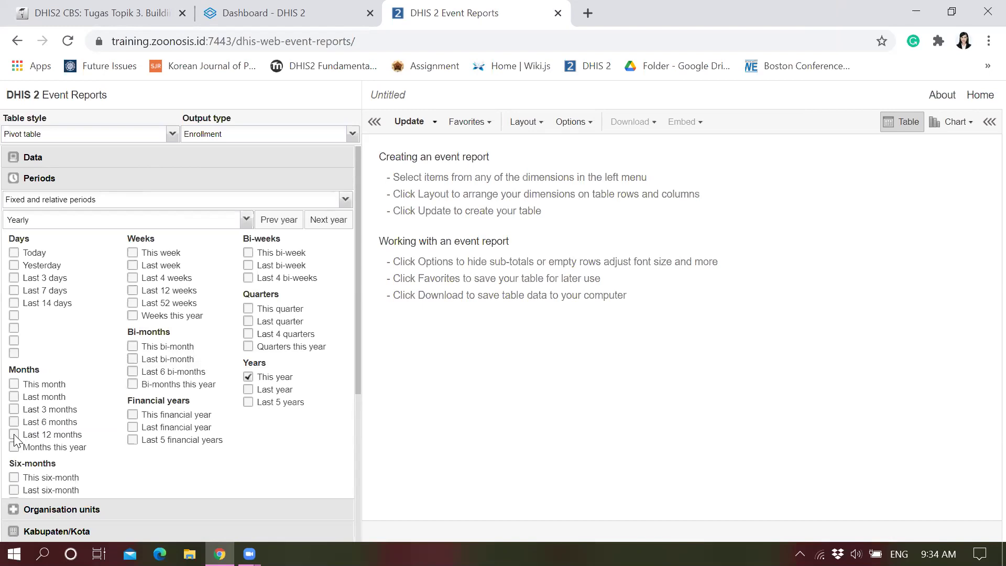
drag(358, 388, 348, 504)
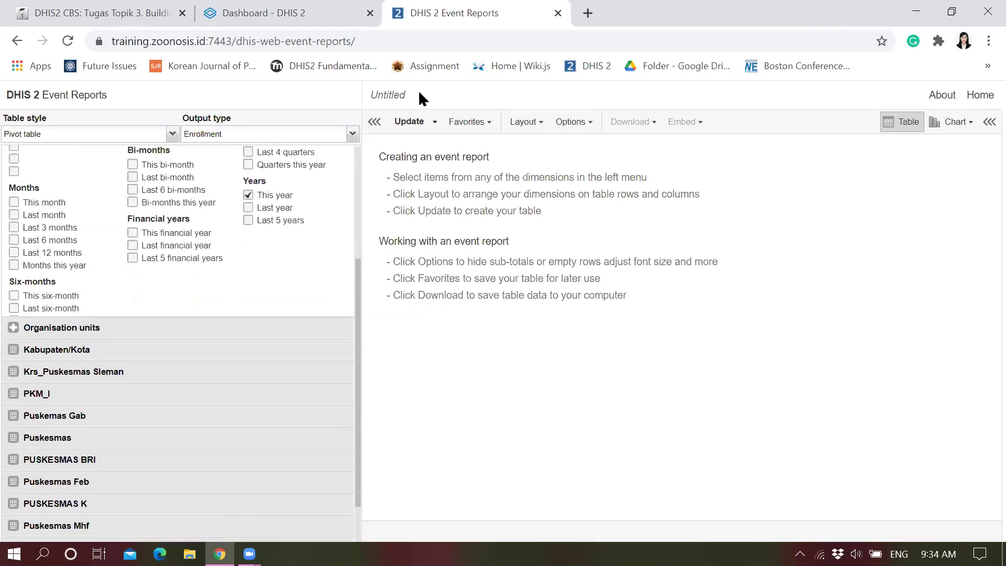
click(409, 124)
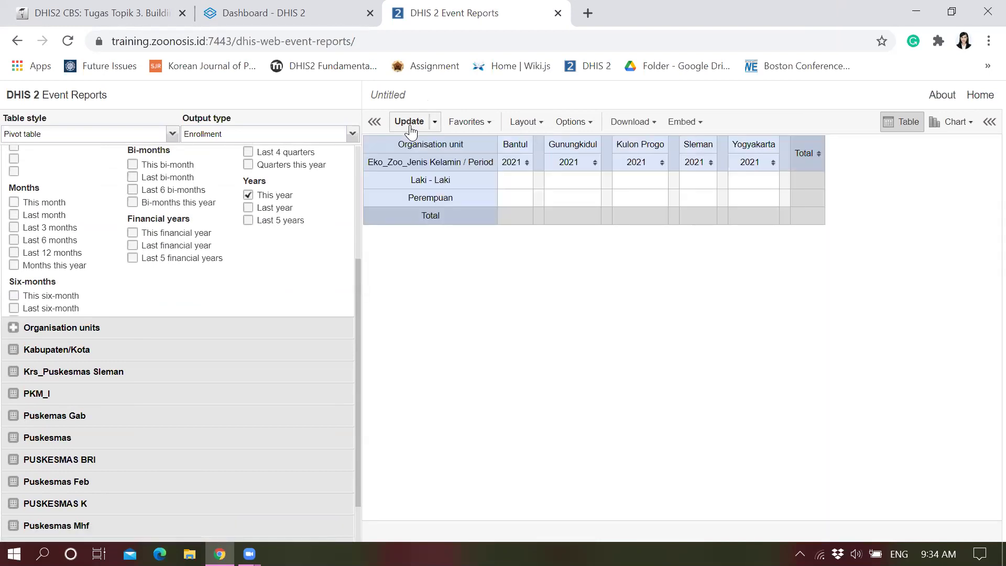
drag(356, 280, 355, 257)
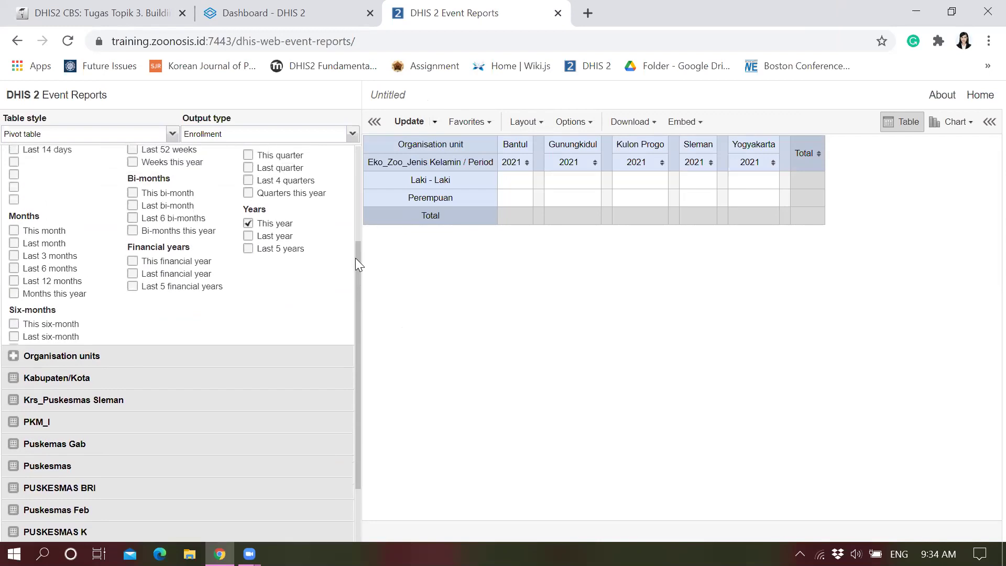
scroll(234, 305, up, 3)
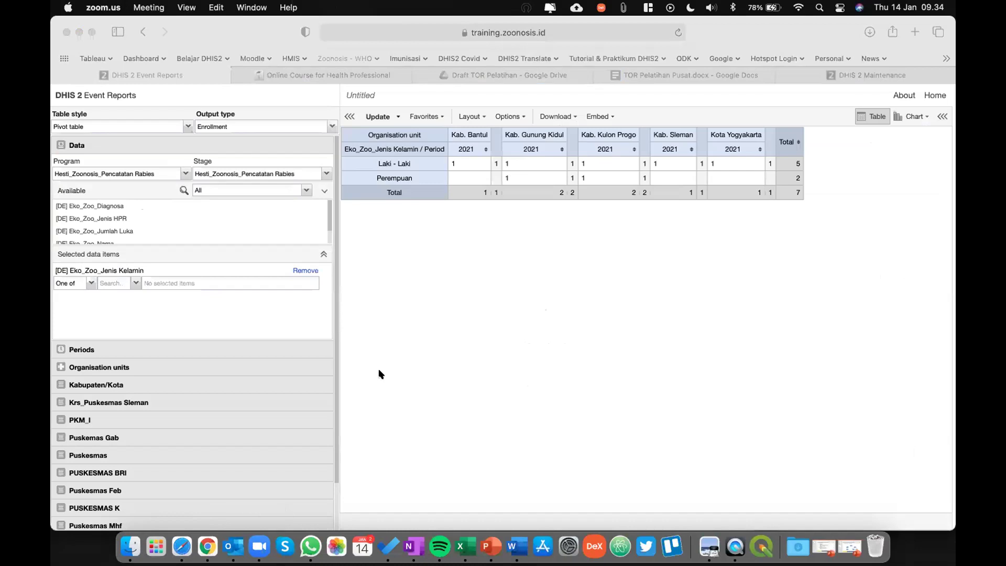
Reload the event report page in Safari and set the output type to Enrollment
click(381, 374)
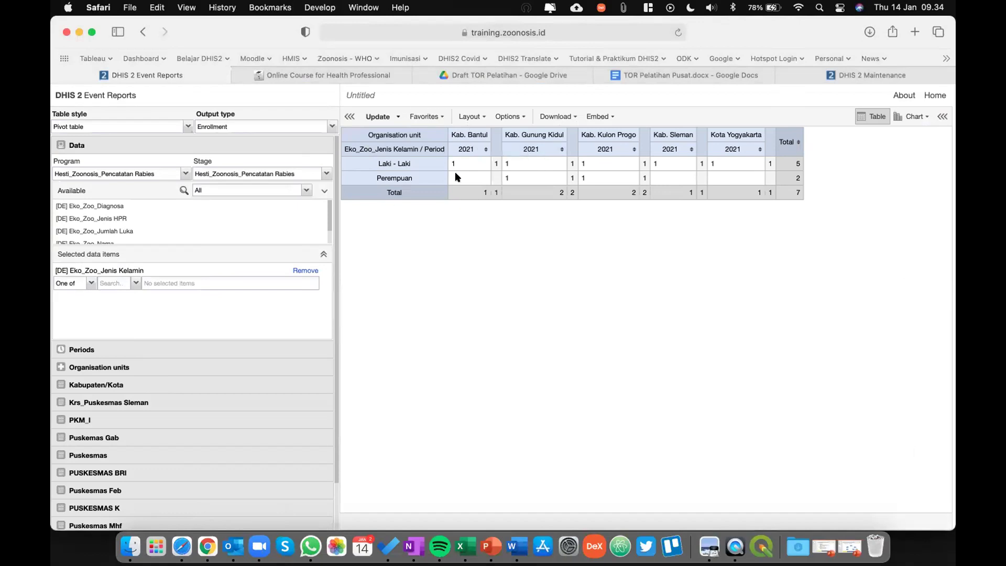
click(676, 33)
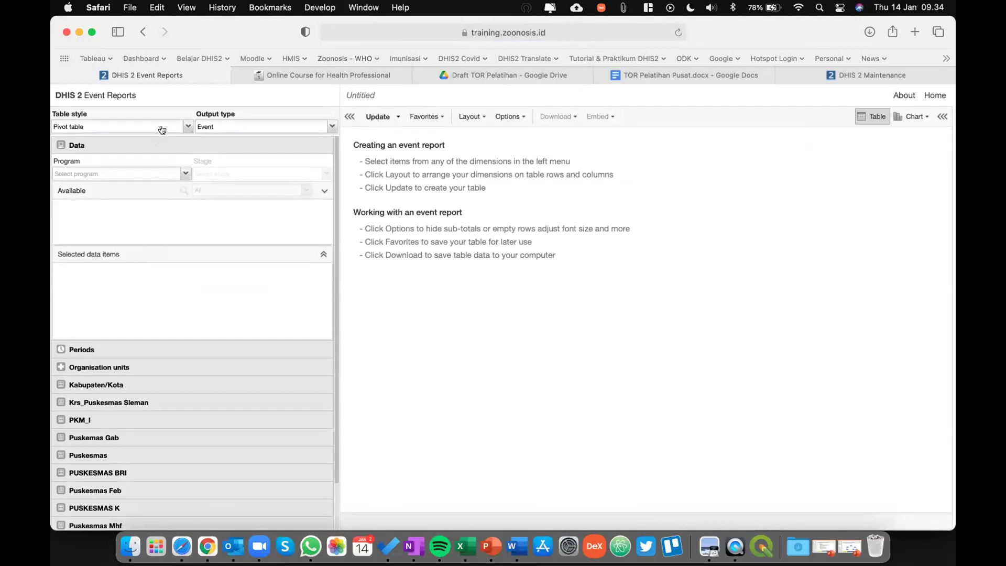
click(234, 129)
click(233, 152)
Choose the Zoonosis_Pencatatan Rabies program and add its Jenis Kelamin data element to the selected data items
click(109, 175)
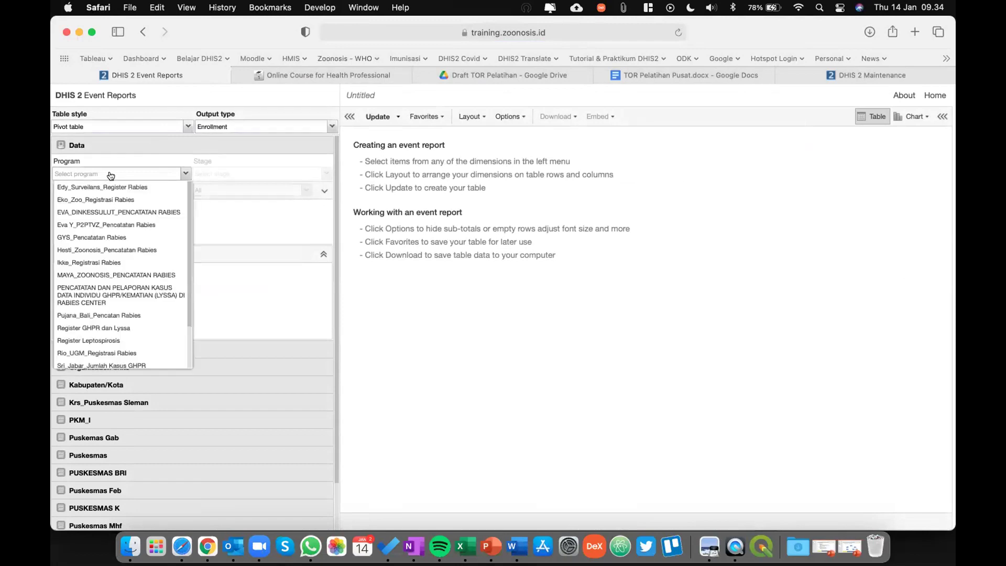
click(113, 250)
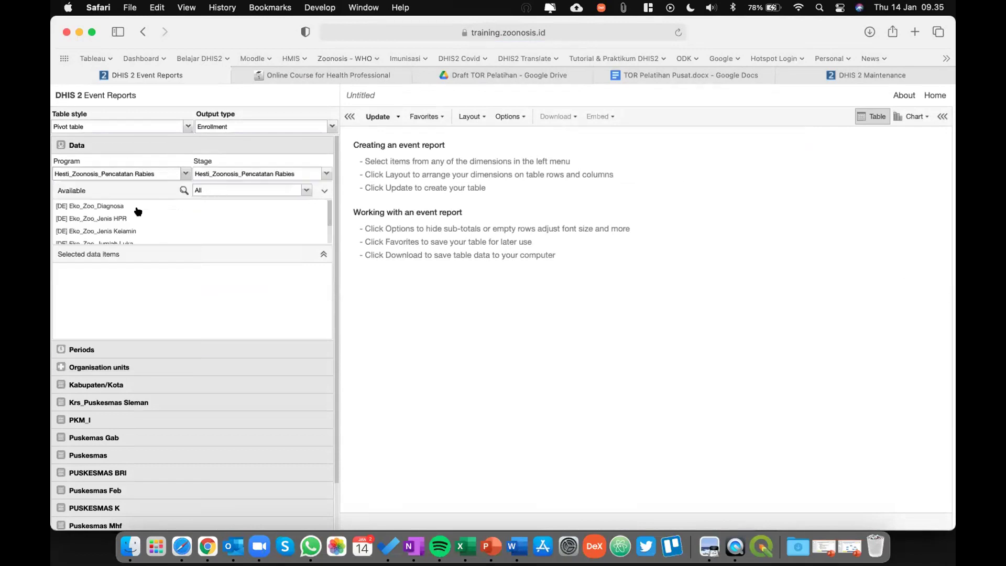
double_click(120, 231)
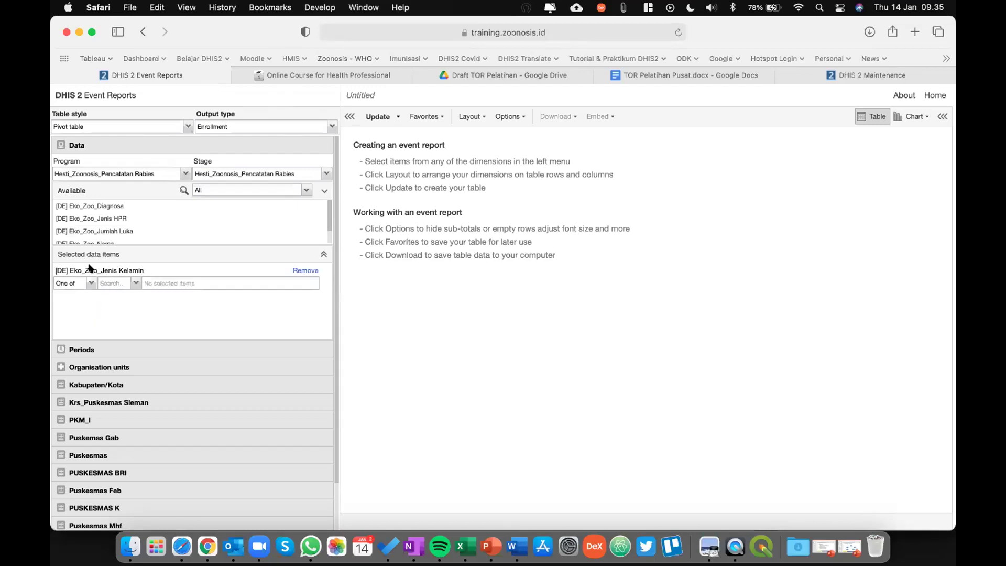
Select This year as the relative period and deselect Last 12 months
click(81, 348)
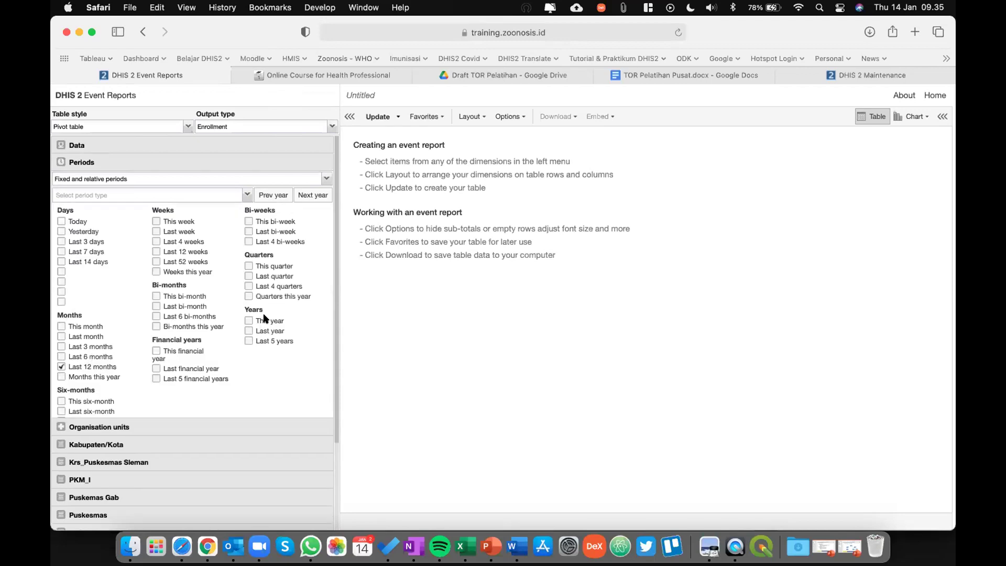
click(254, 320)
click(62, 367)
Select the UGM_DIY organisation unit under NASIONAL - INDONESIA
click(91, 428)
click(58, 212)
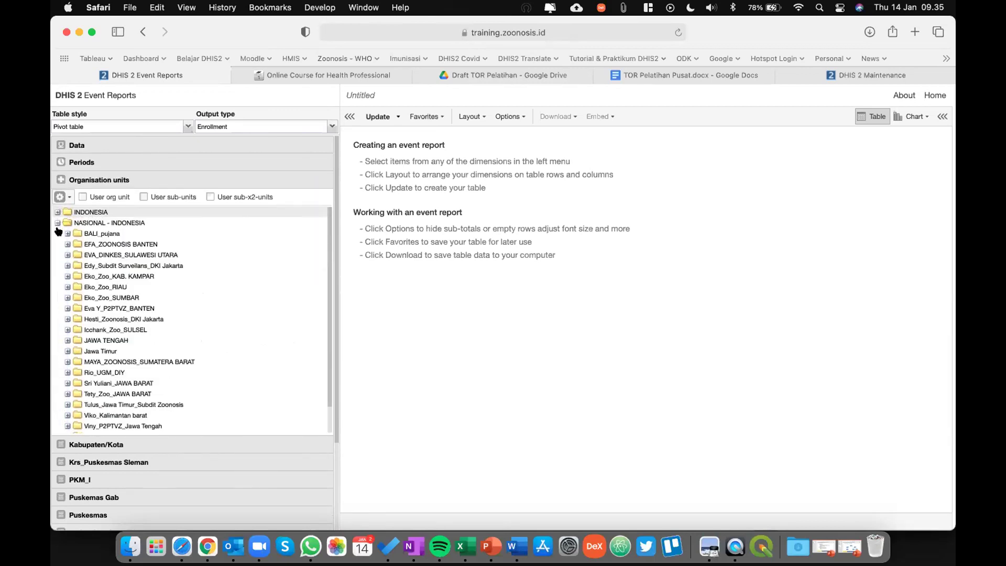
click(65, 222)
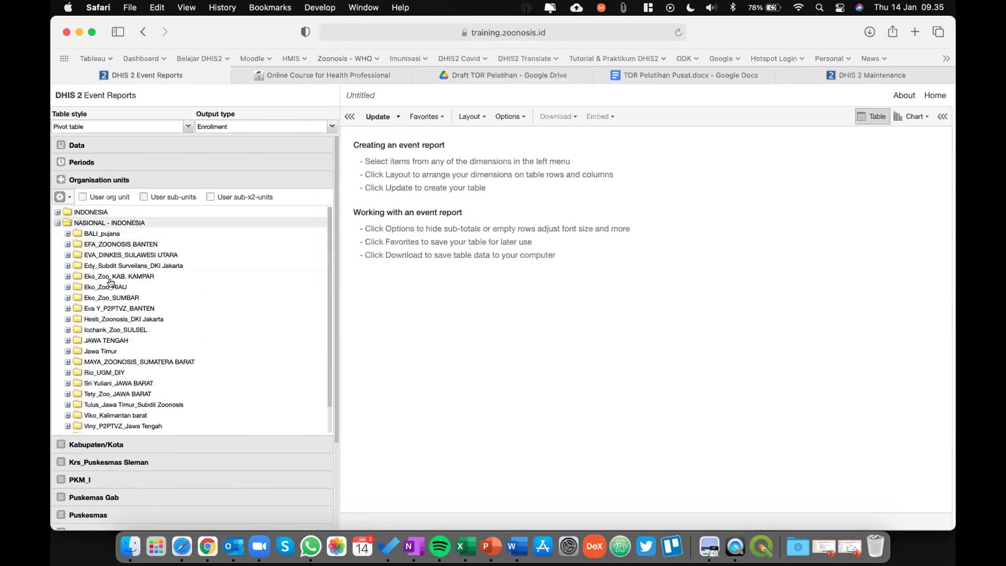
click(105, 373)
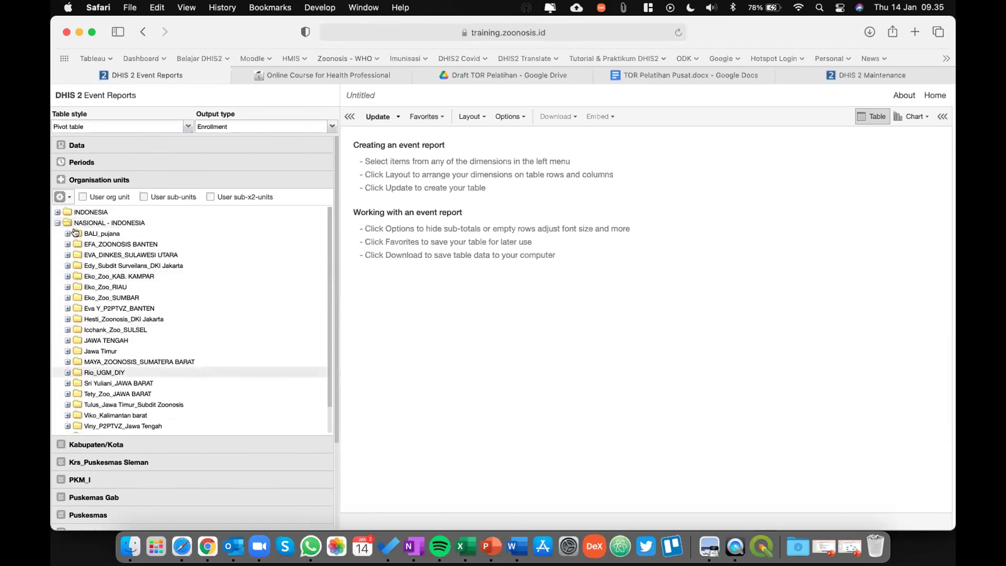
Set the organisation unit selection level to Kabupaten and generate the report table
click(59, 196)
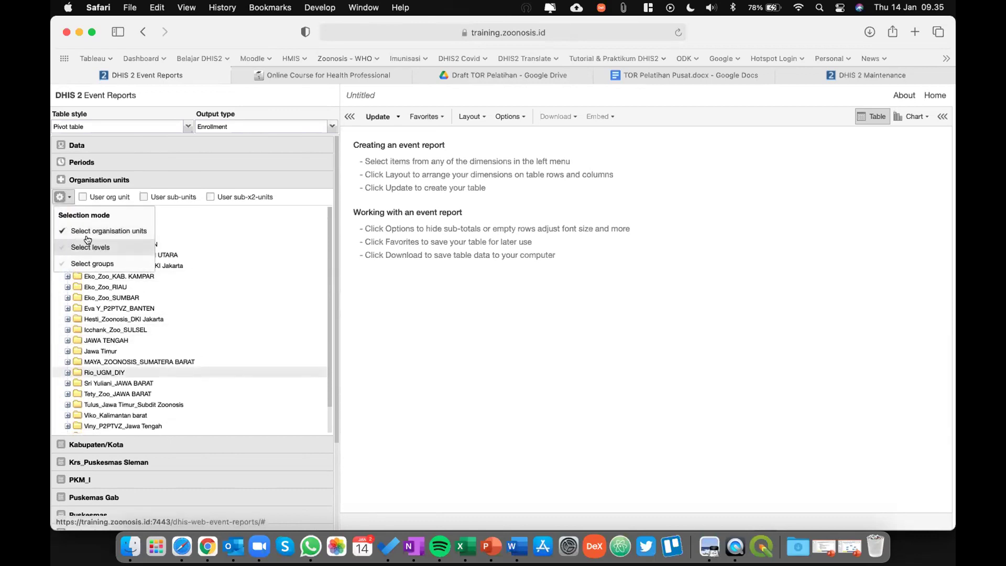
click(88, 246)
click(120, 199)
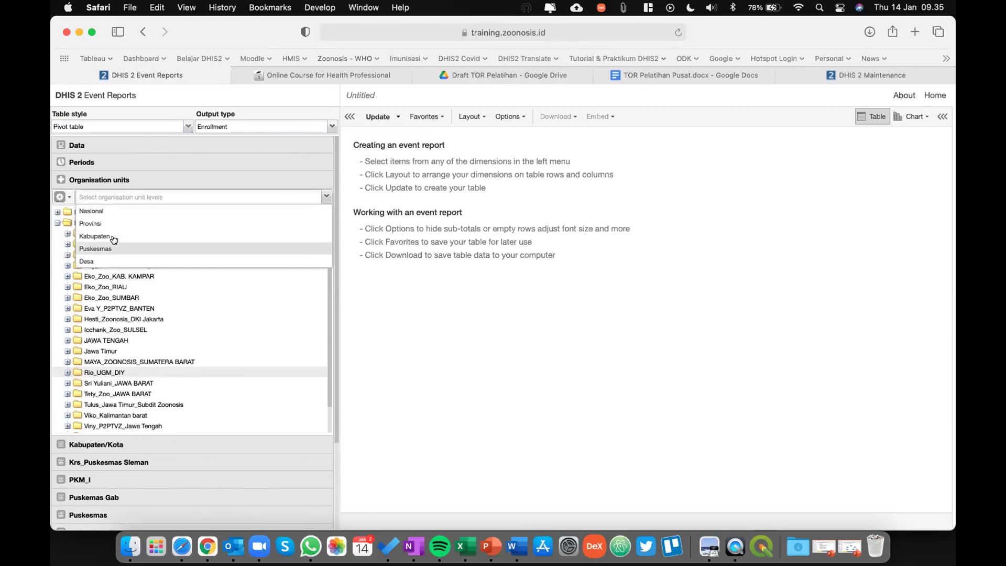
click(155, 234)
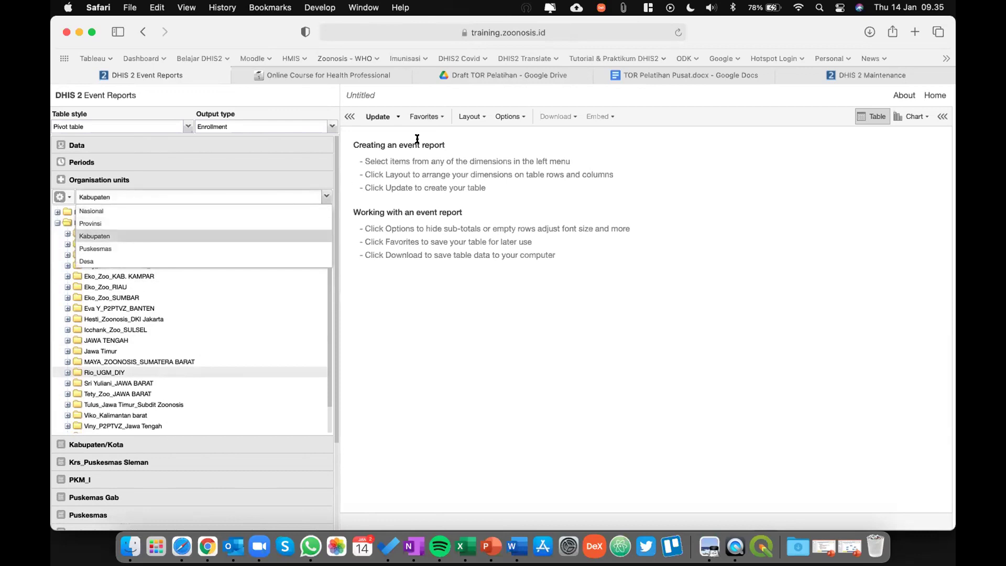
click(376, 116)
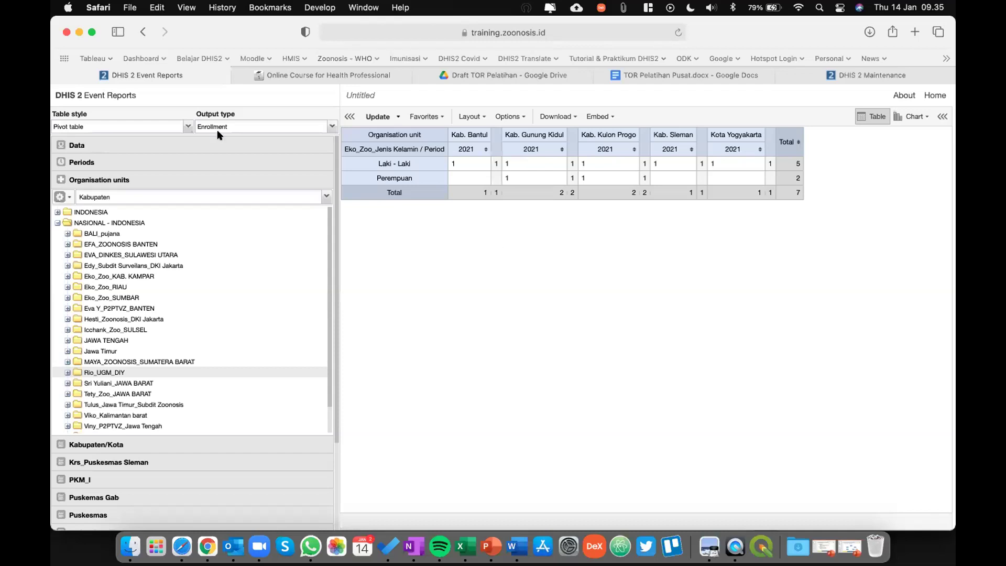
Return to the DHIS 2 dashboard and try to open a fresh Event Reports page
click(939, 96)
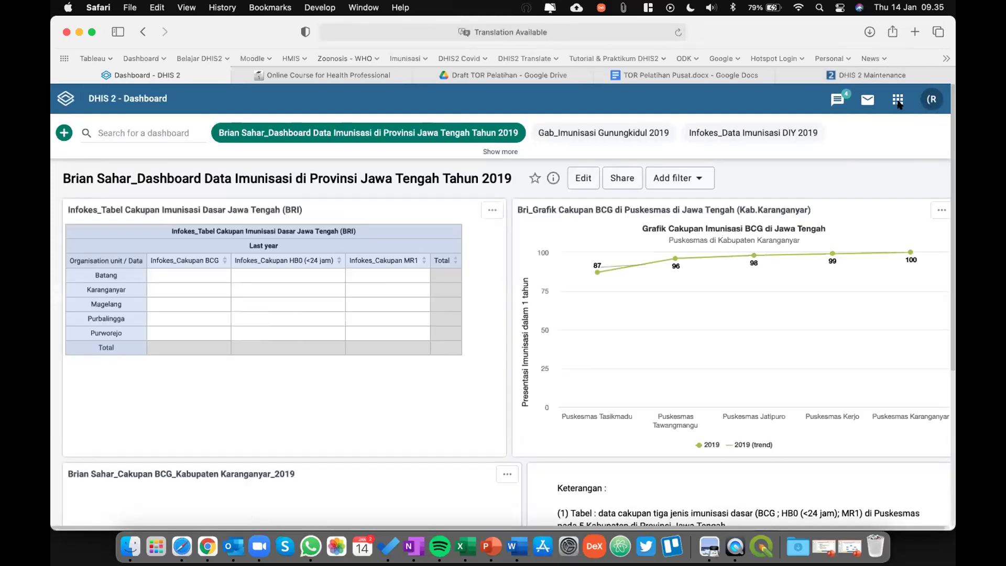
click(897, 103)
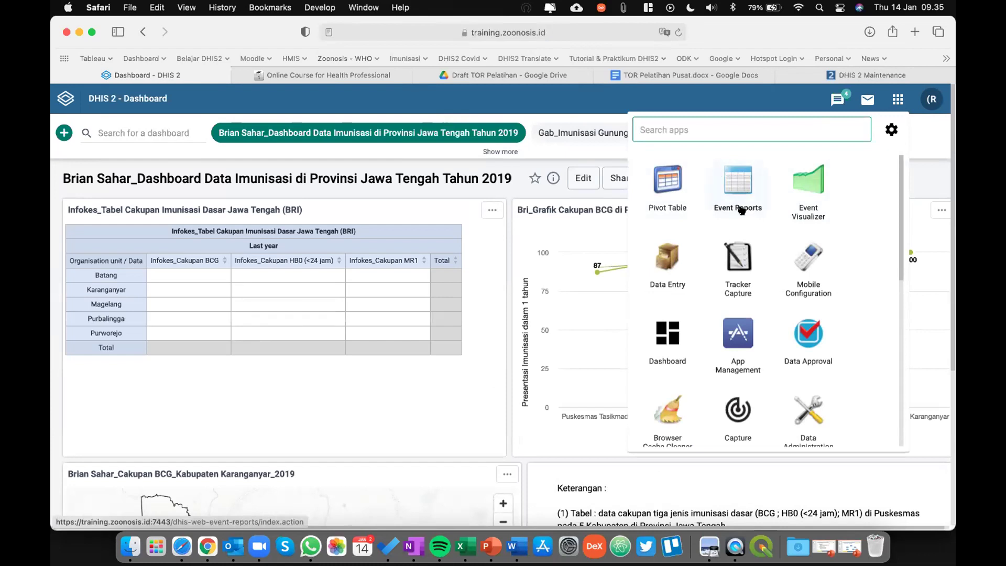
click(737, 179)
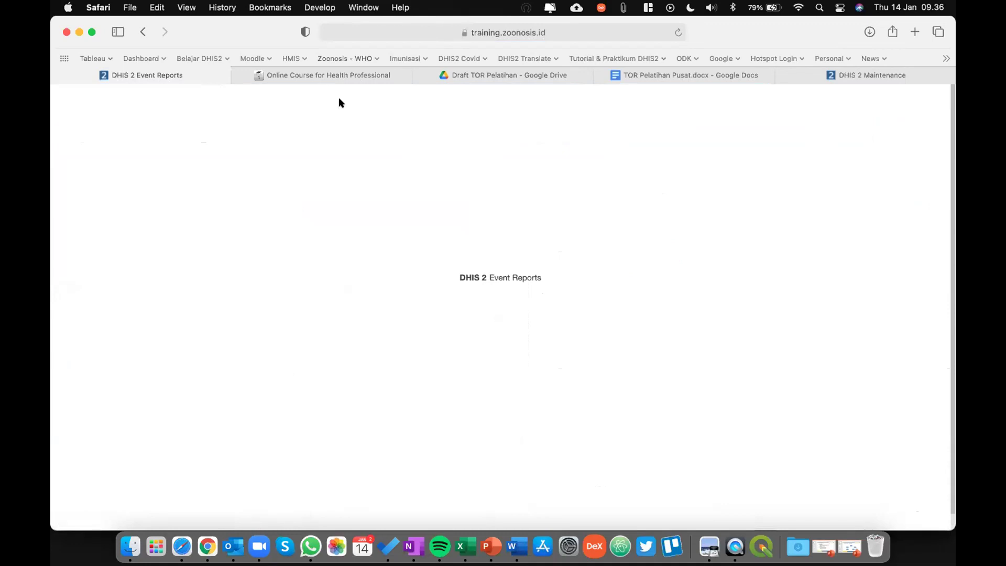
Reload the page, go back to the dashboard and try opening Event Reports once more
click(674, 32)
click(143, 32)
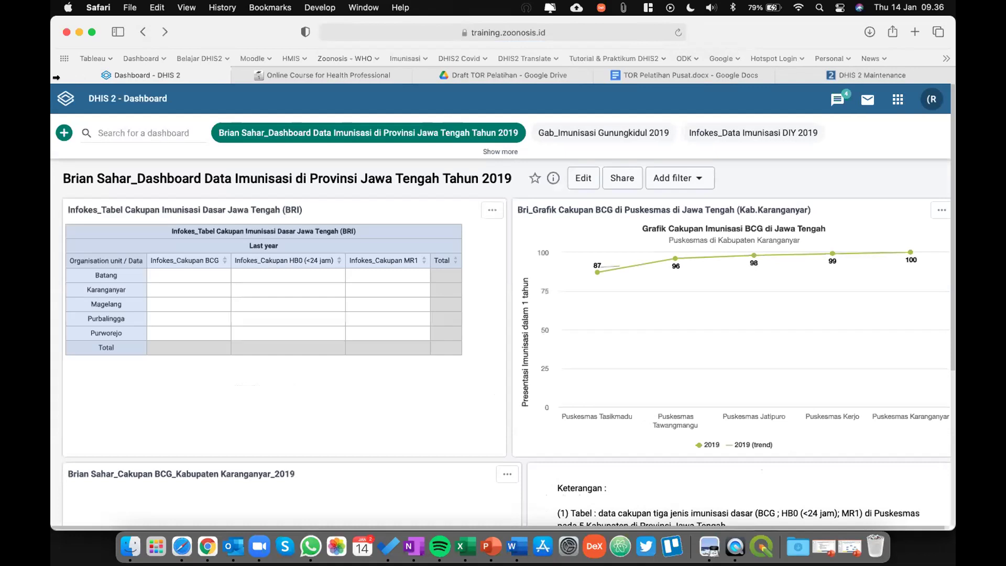
click(579, 34)
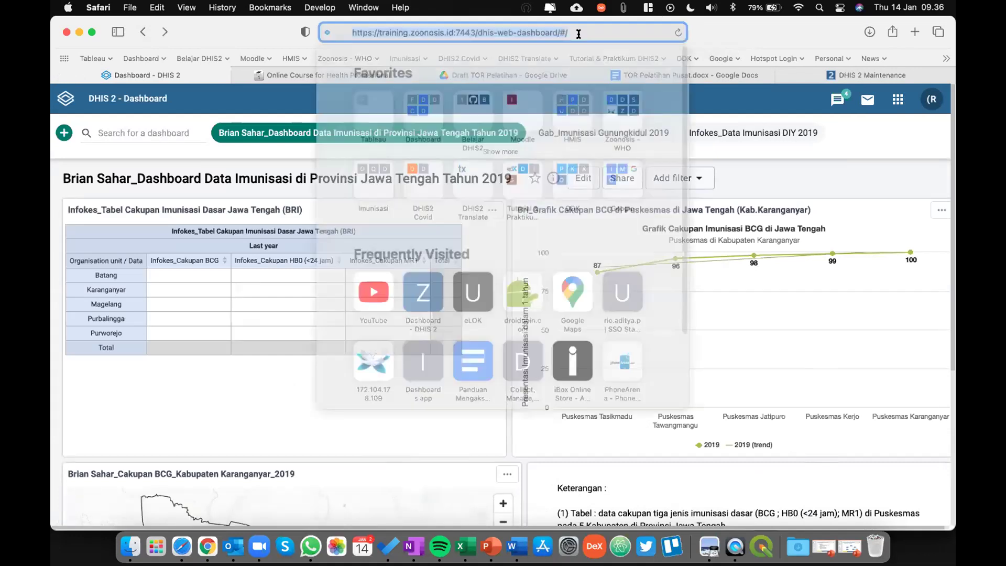
key(Escape)
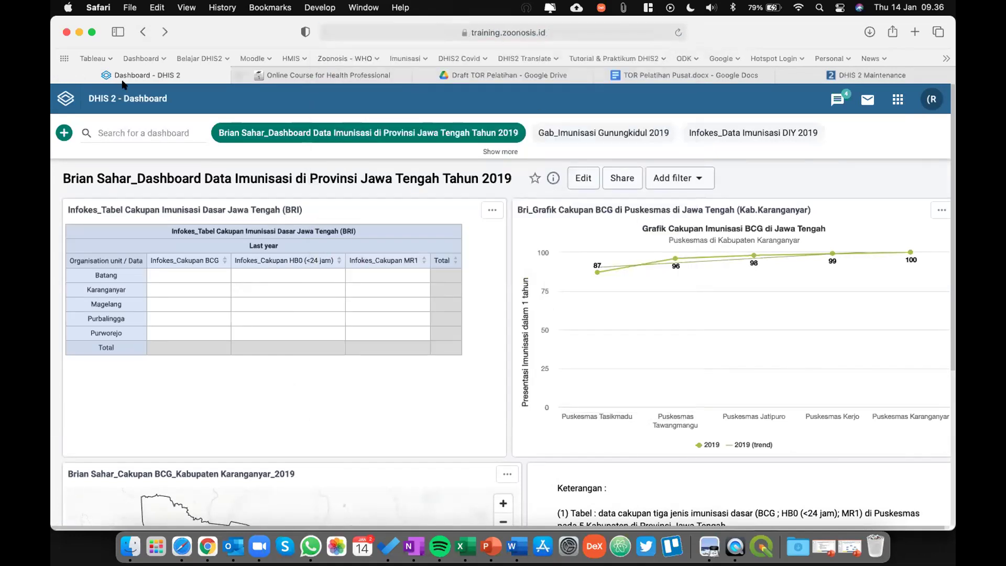
click(898, 99)
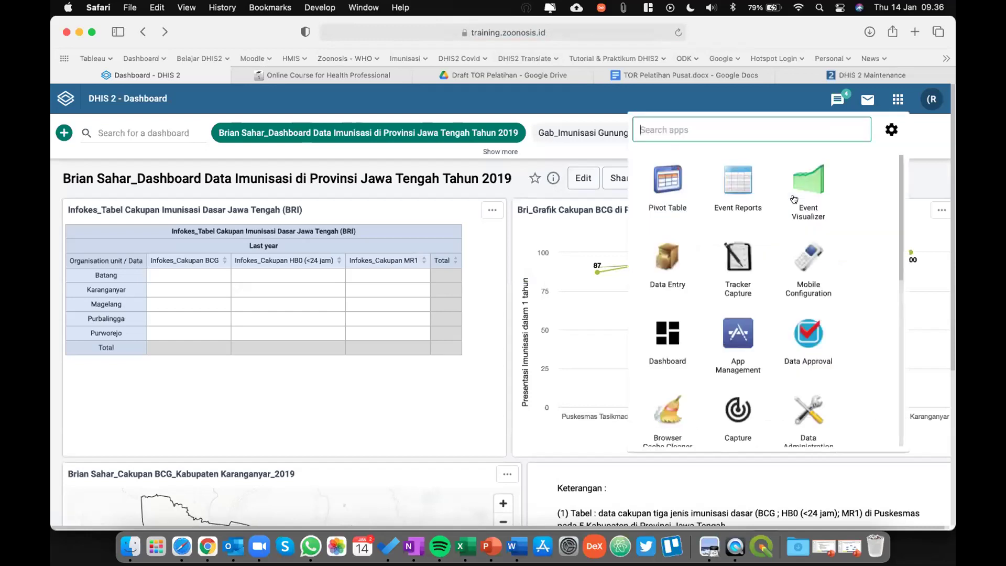
click(748, 191)
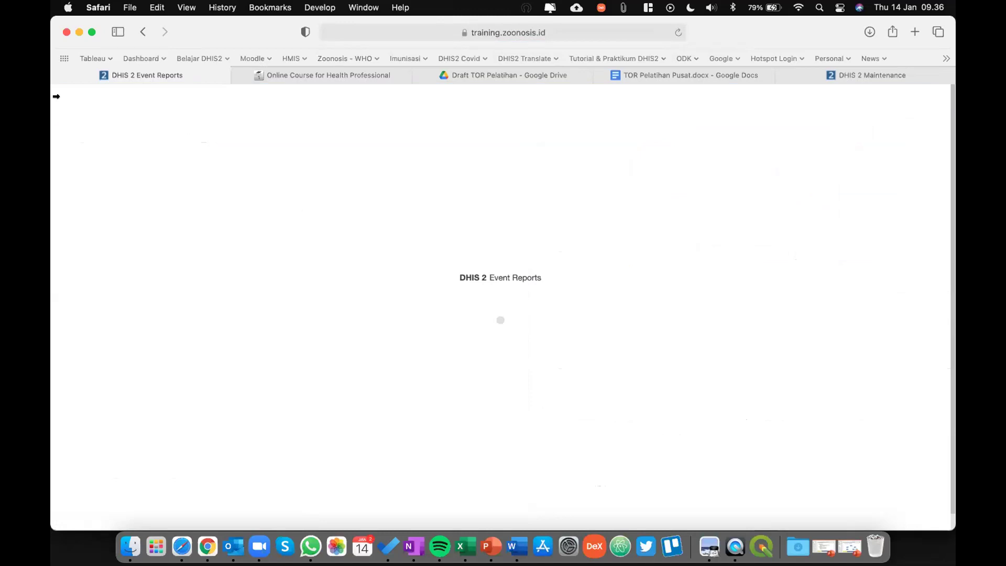
Close the stuck browser tab, load the DHIS 2 dashboard from the Zoonosis - WHO bookmarks and open Event Reports
click(55, 74)
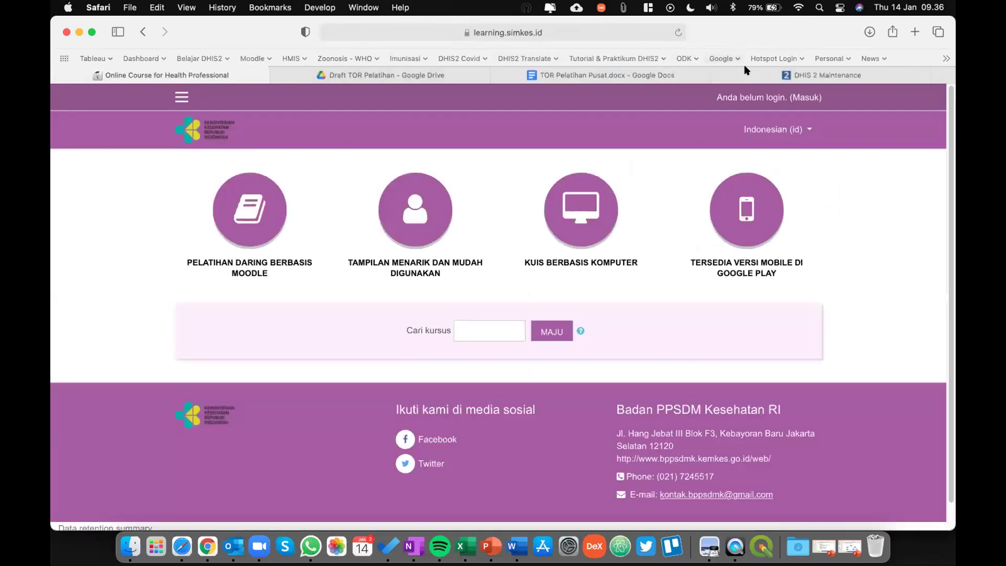
click(369, 58)
click(387, 145)
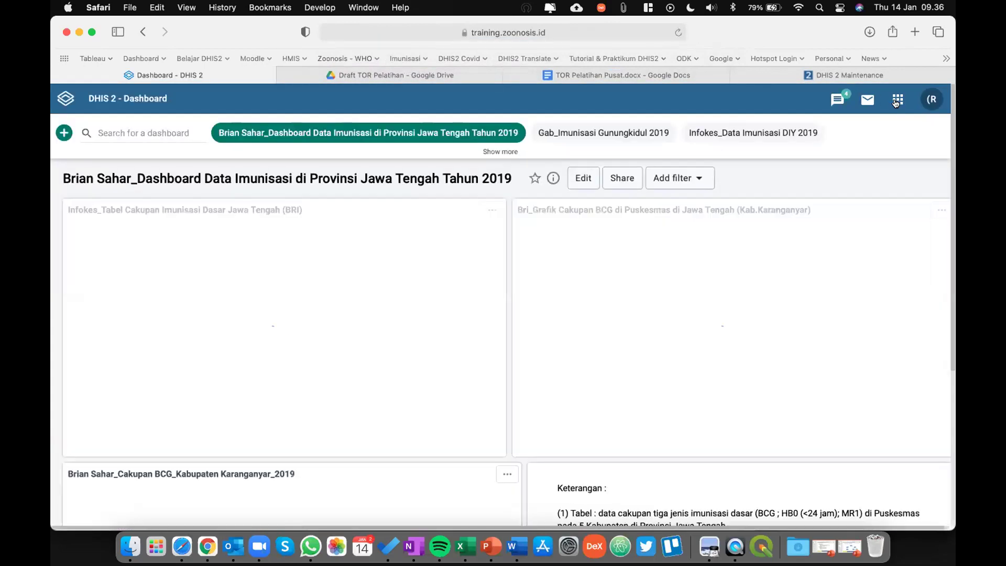
click(898, 100)
click(819, 187)
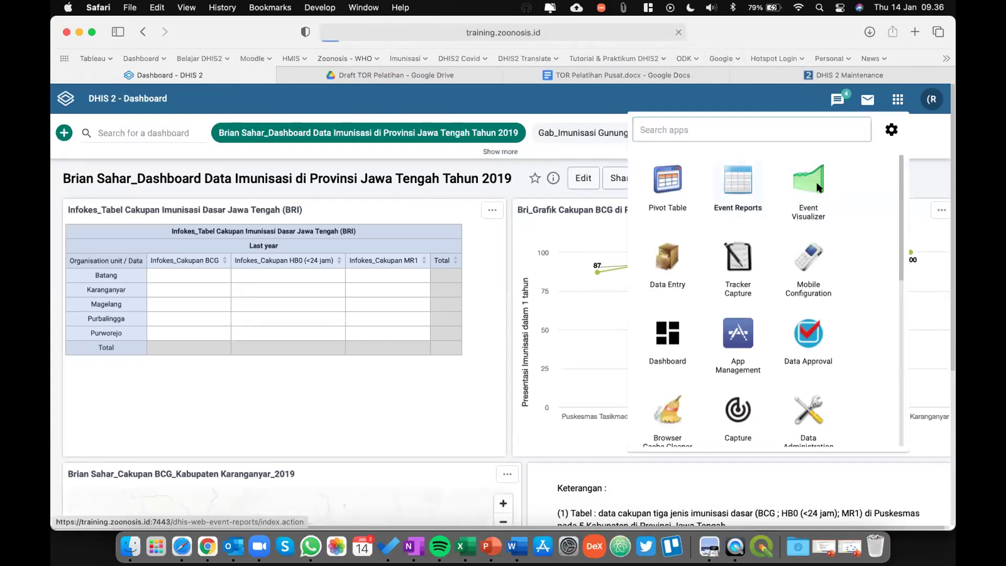